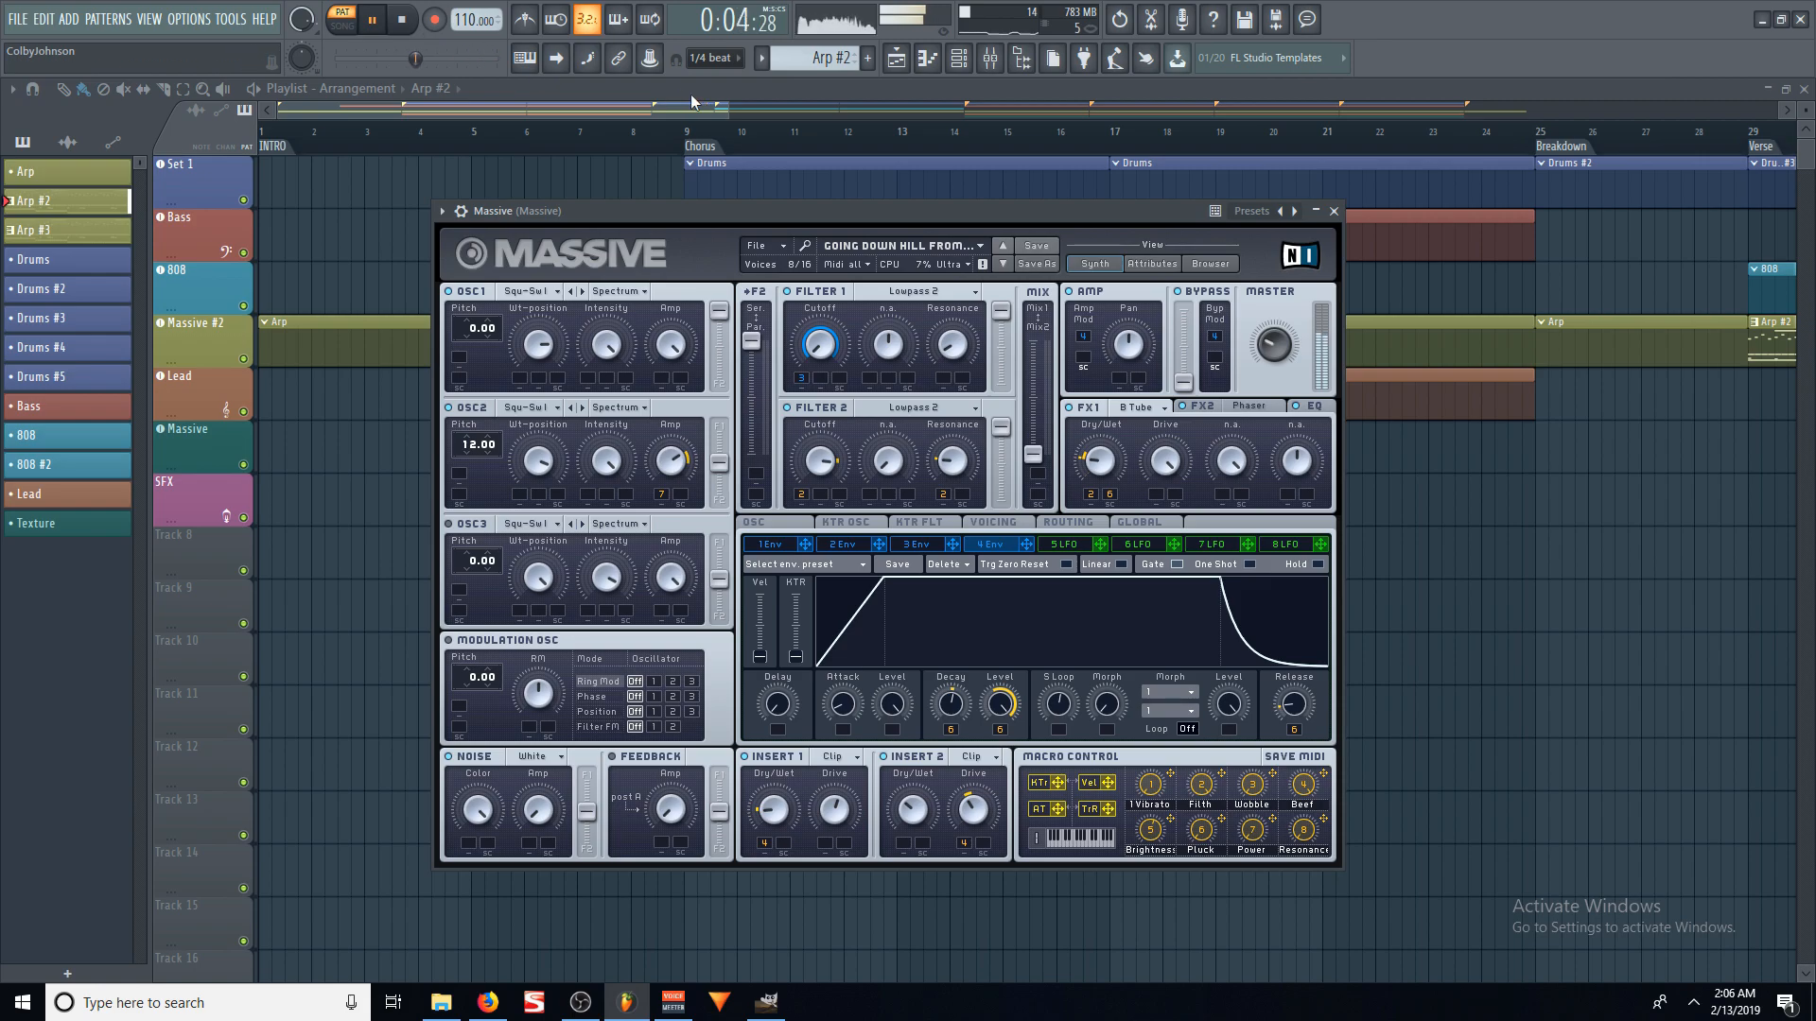
Step: Show the Channel rack, stop the song playback, and place the Massive synth window in the middle of the workspace
{"action": "left_click", "coordinate": [958, 58]}
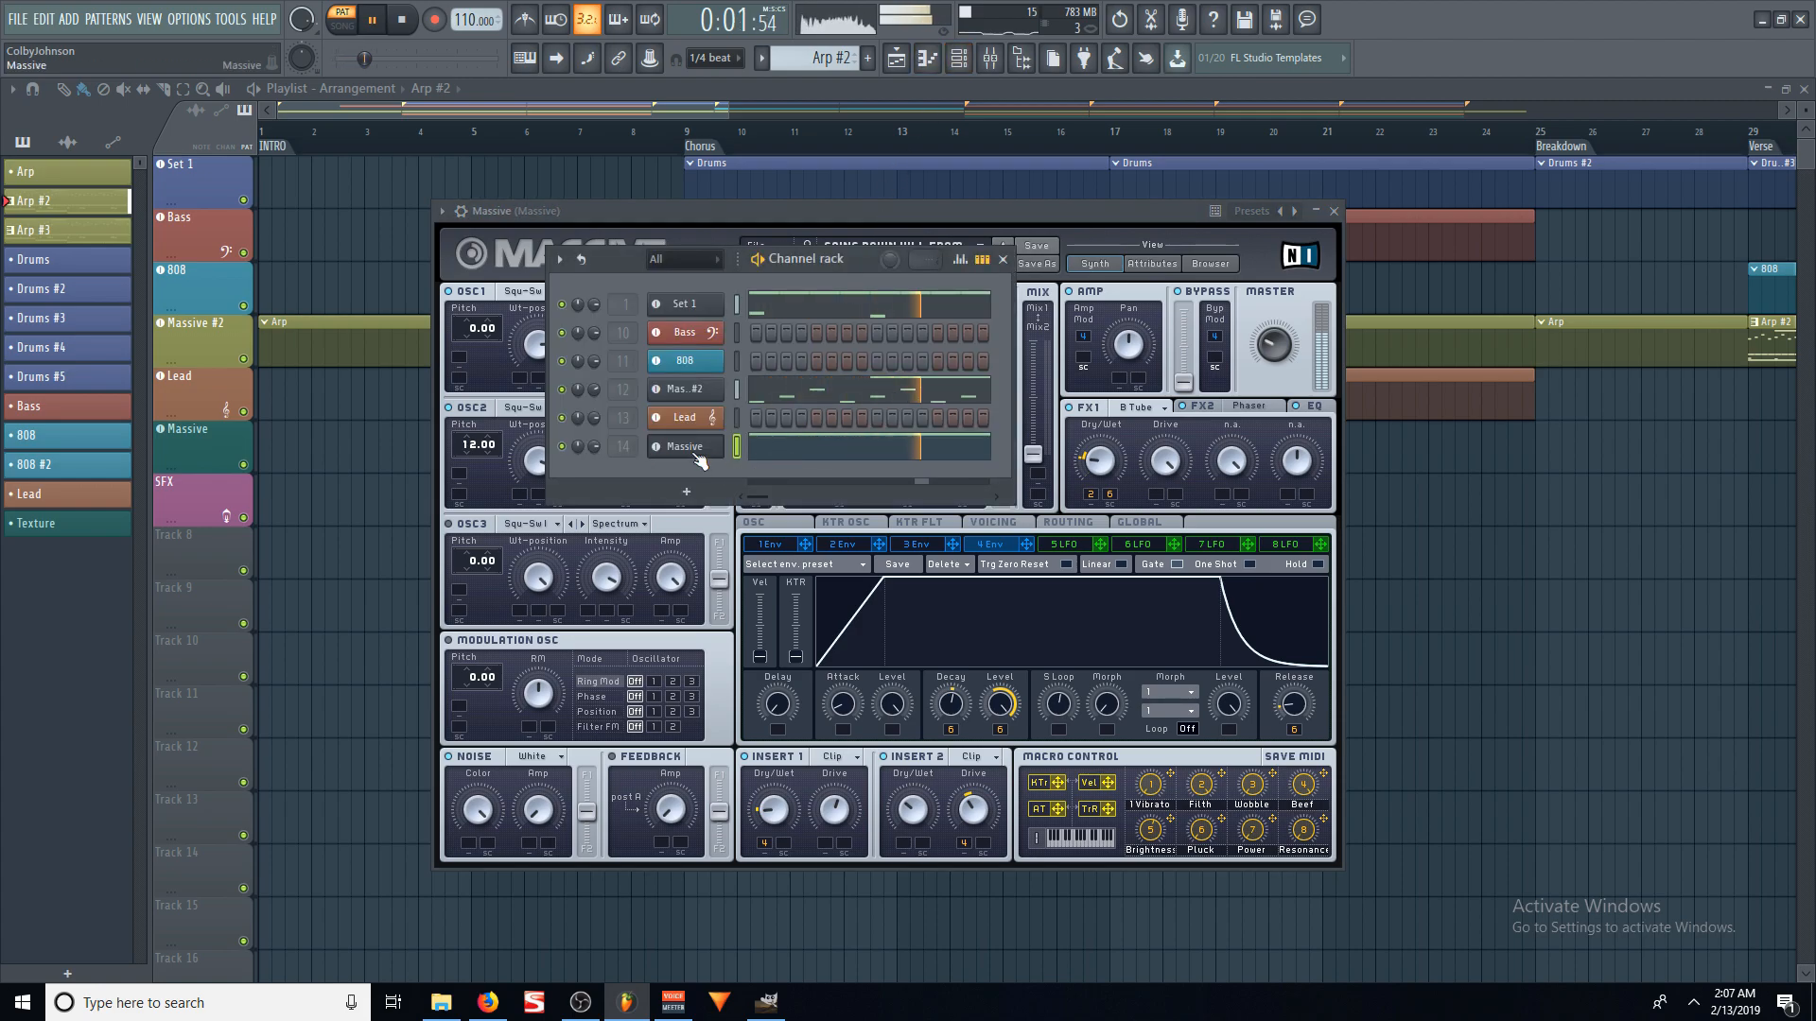
{"action": "left_click_drag", "start_coordinate": [724, 209], "coordinate": [1132, 233]}
{"action": "left_click_drag", "start_coordinate": [601, 259], "coordinate": [417, 266]}
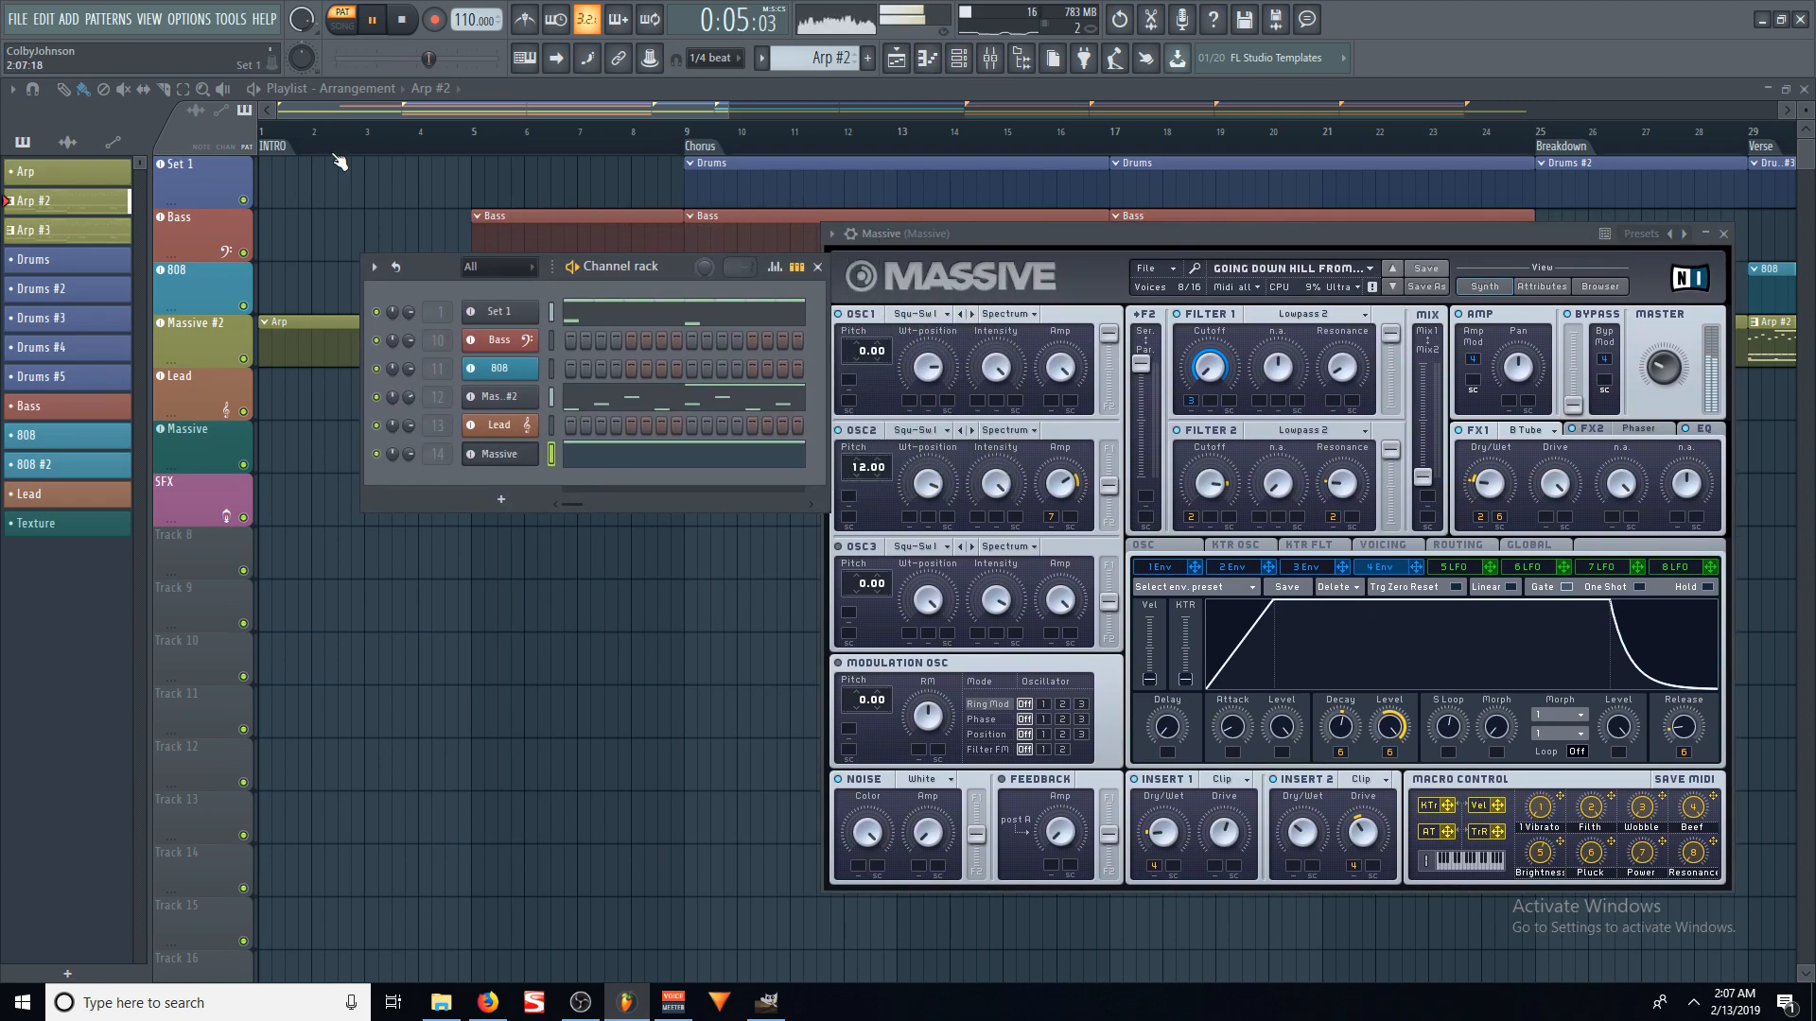
{"action": "left_click", "coordinate": [407, 20]}
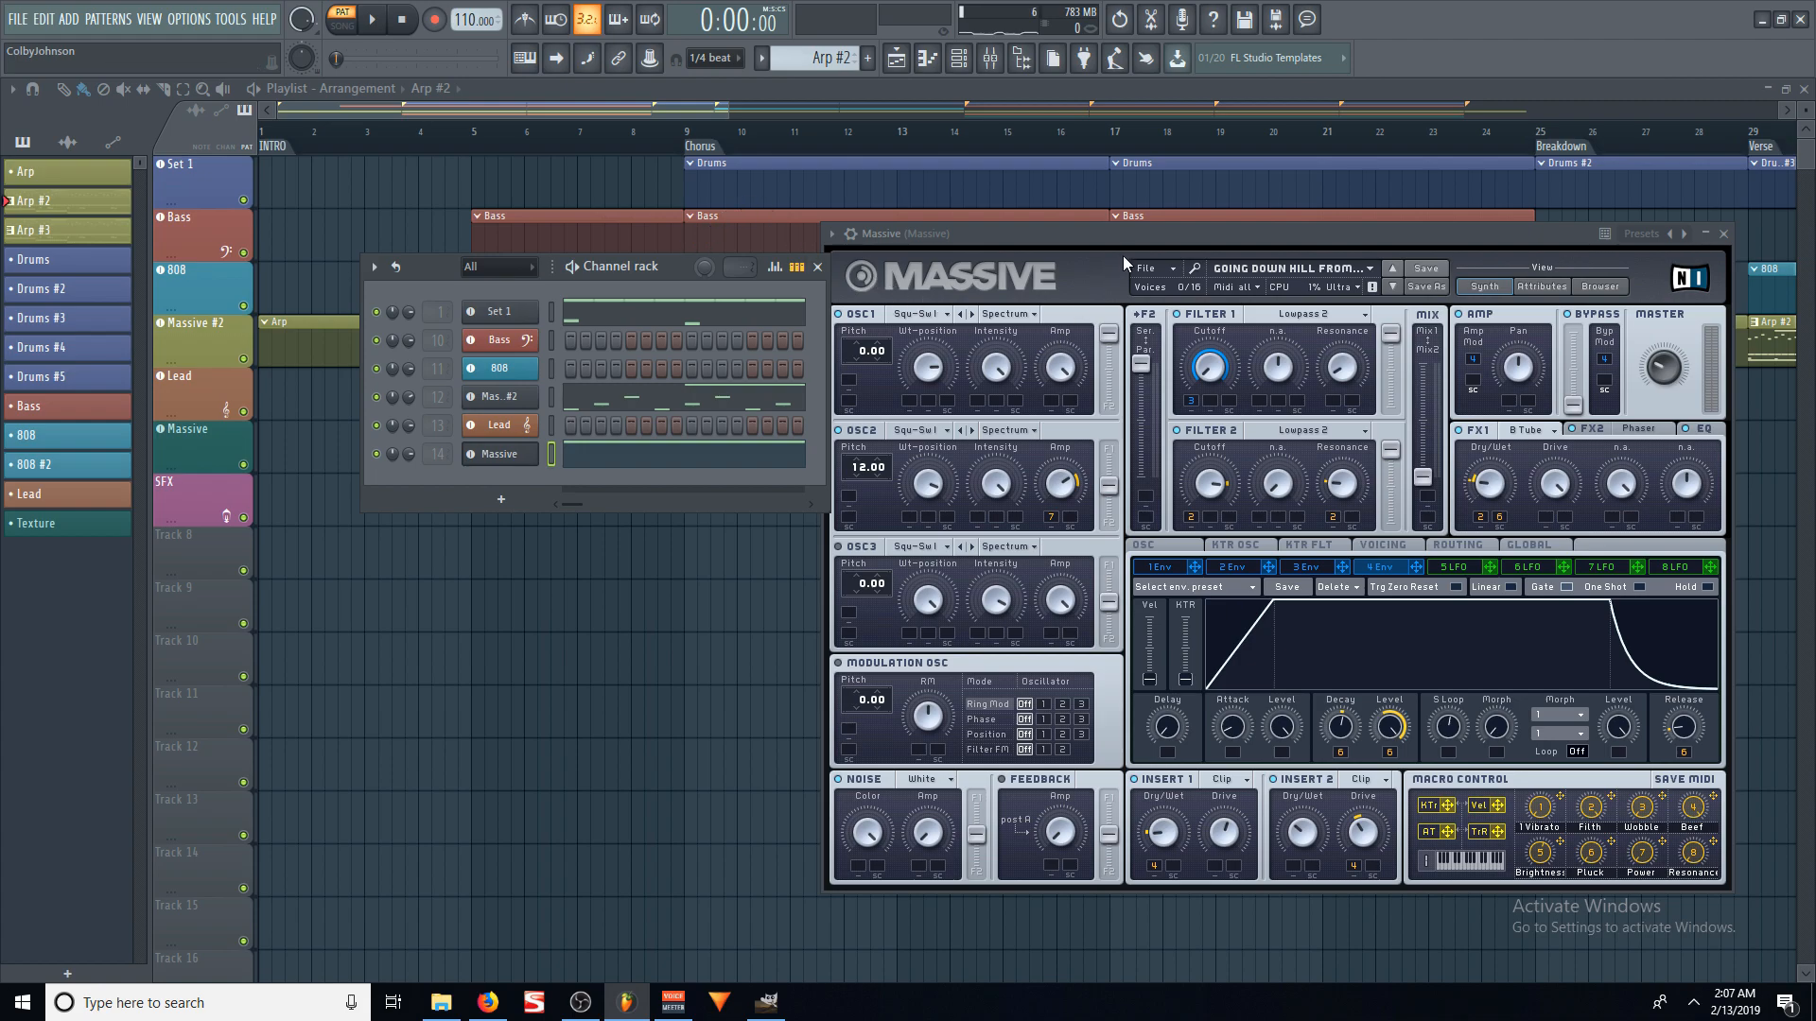
{"action": "left_click_drag", "start_coordinate": [1126, 234], "coordinate": [730, 219]}
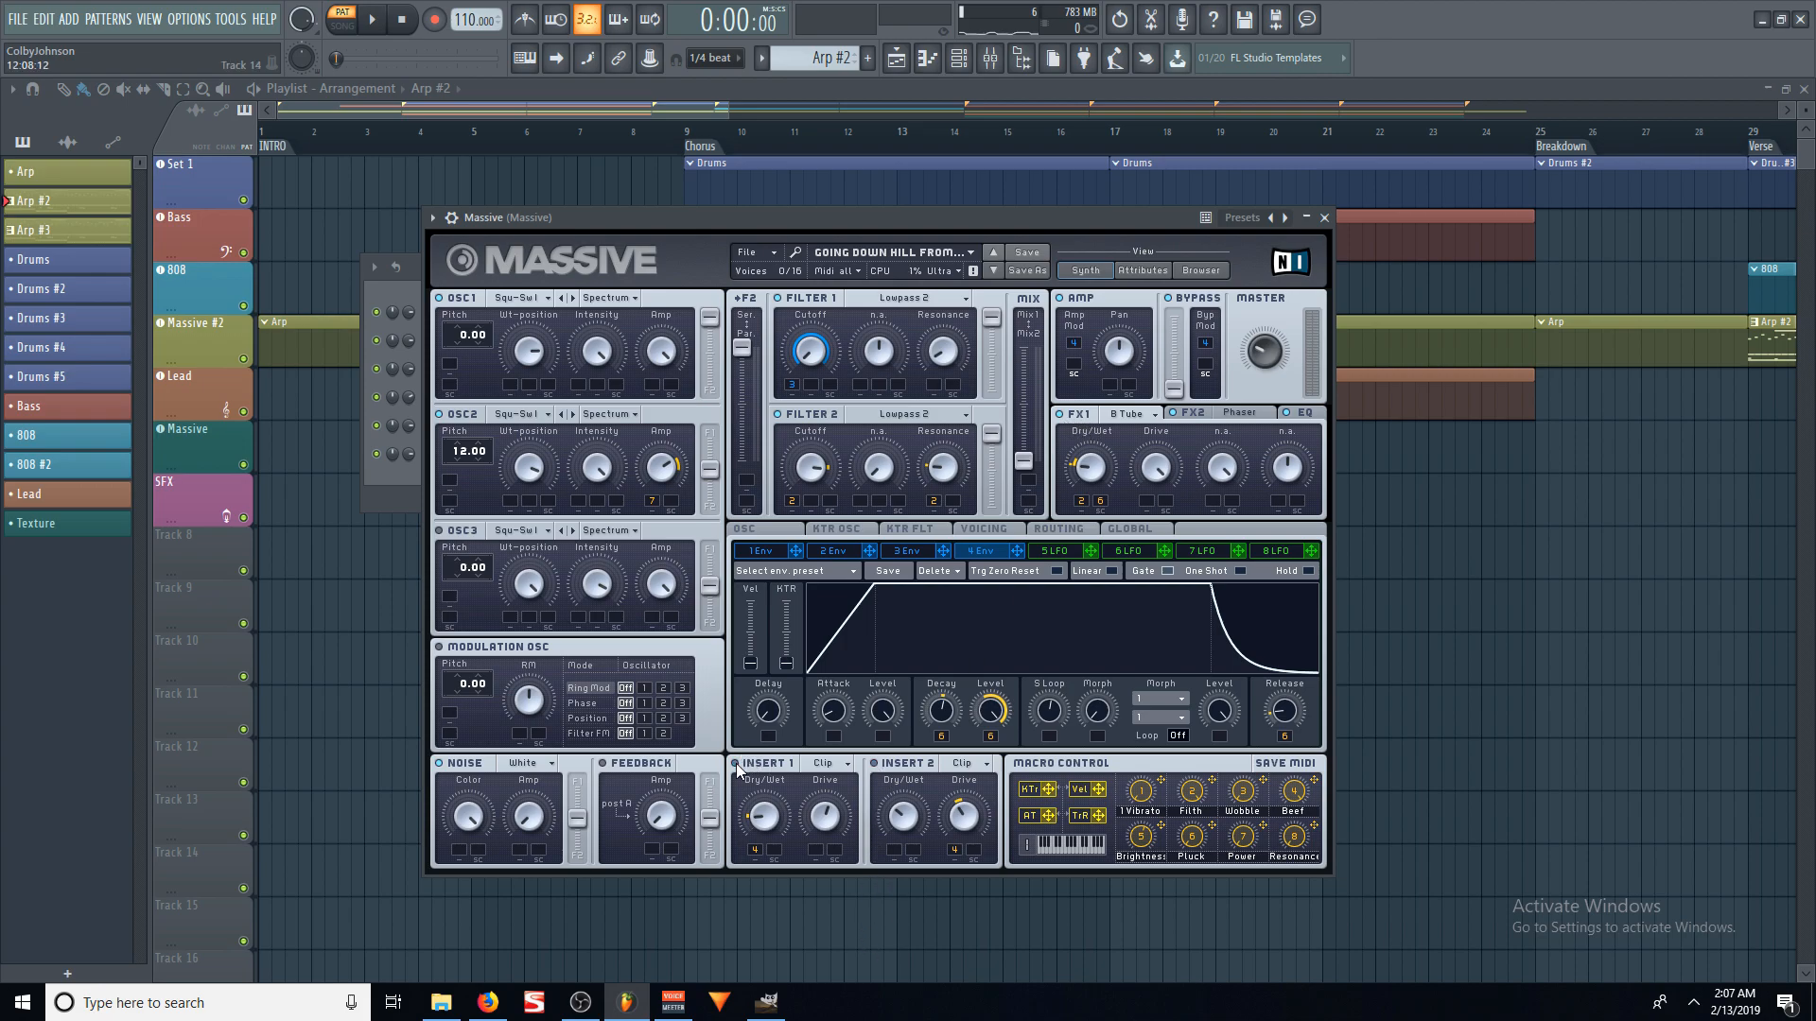
Step: Toggle Massive's FX2, Filter 2 and Filter 1 sections to compare the sound without them
{"action": "left_click", "coordinate": [1170, 414]}
{"action": "left_click", "coordinate": [780, 415]}
{"action": "left_click", "coordinate": [778, 298]}
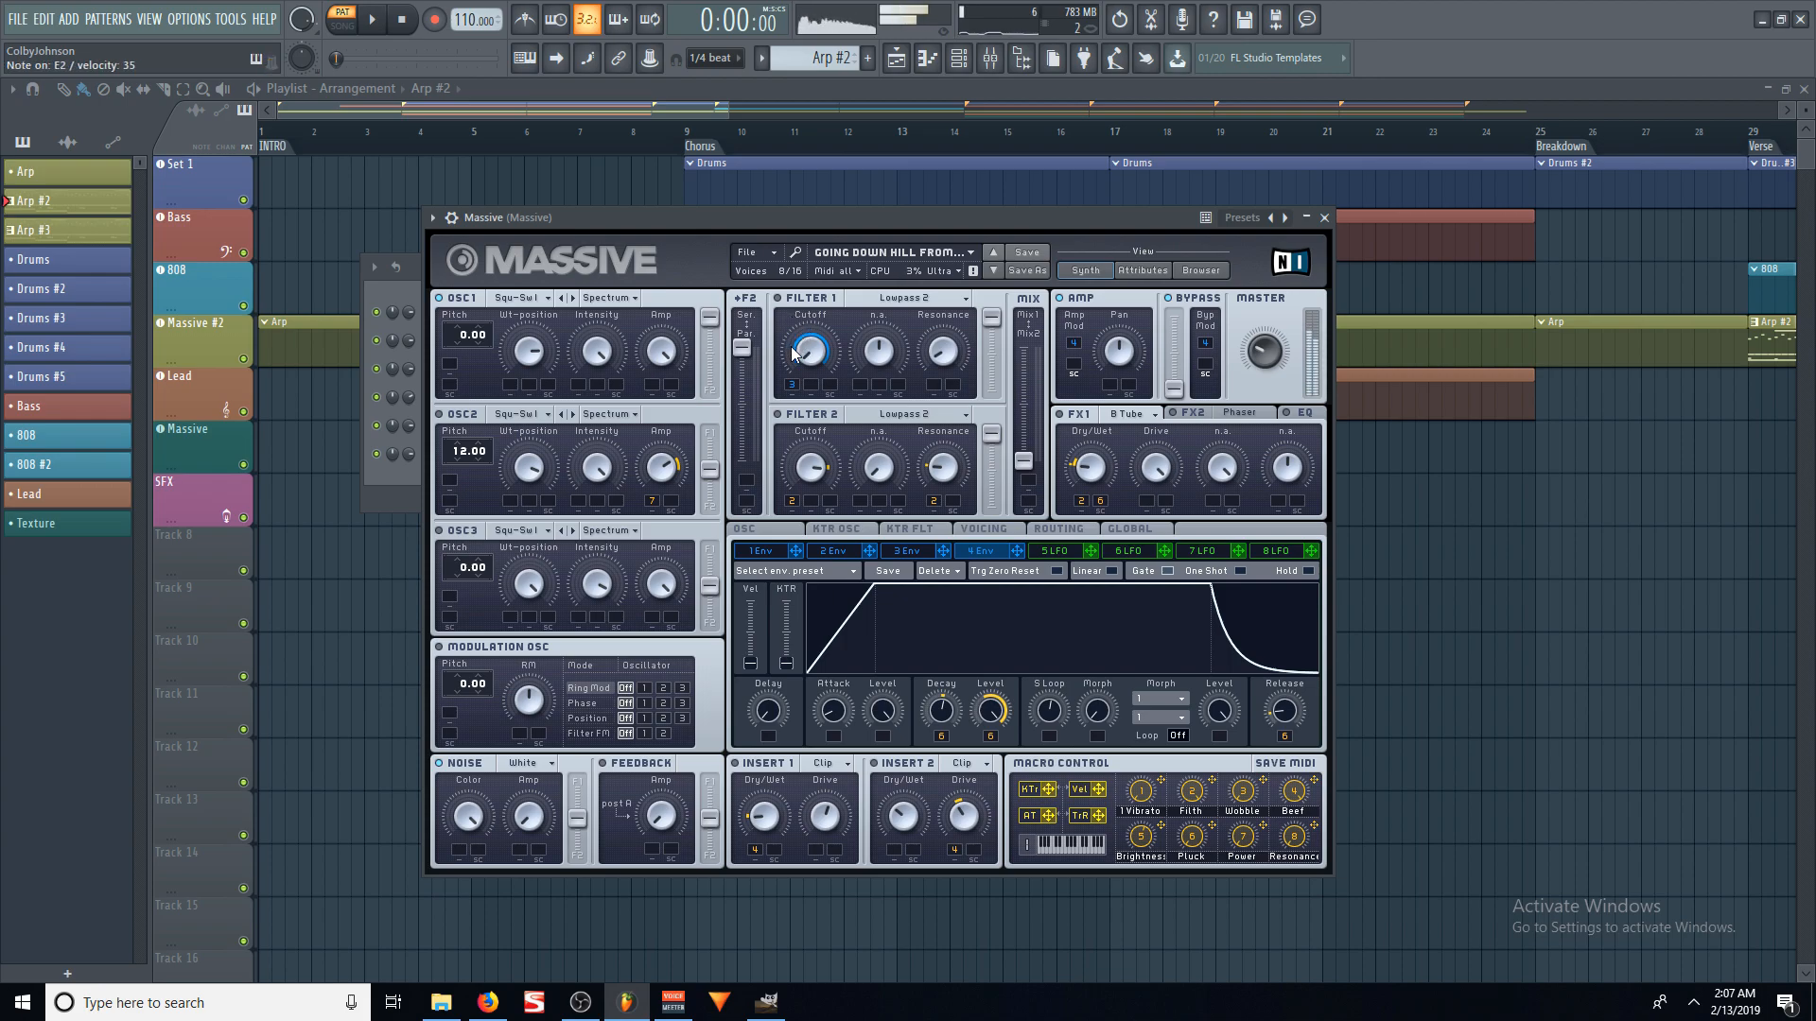
Step: Display the 3 Env envelope and examine its decay Level, the serial/parallel filter fader and the Filter 2 knobs
{"action": "left_click", "coordinate": [931, 553]}
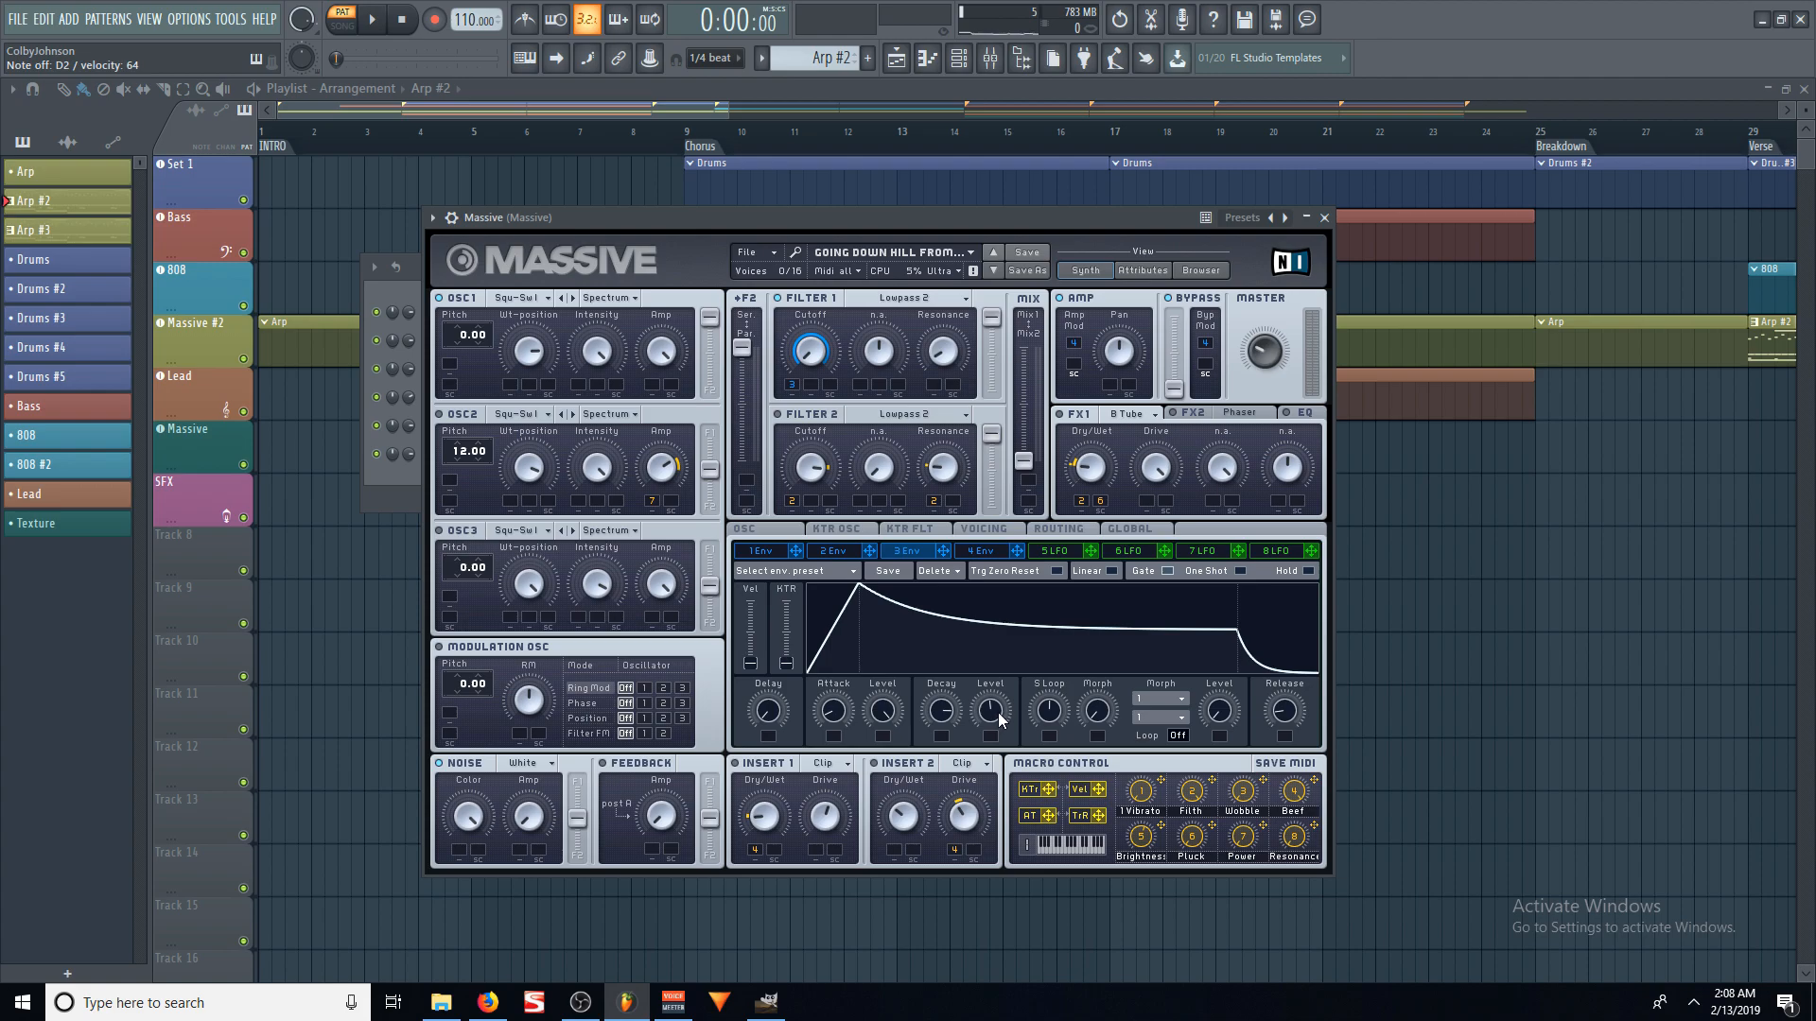
{"action": "left_click_drag", "start_coordinate": [990, 720], "coordinate": [989, 719]}
{"action": "left_click_drag", "start_coordinate": [743, 347], "coordinate": [742, 342]}
{"action": "left_click", "coordinate": [527, 475]}
{"action": "left_click", "coordinate": [818, 475]}
{"action": "left_click", "coordinate": [943, 475]}
Step: Toggle Insert 1 and look through its list of effect types, keeping Clip
{"action": "left_click", "coordinate": [735, 763]}
{"action": "left_click", "coordinate": [824, 763]}
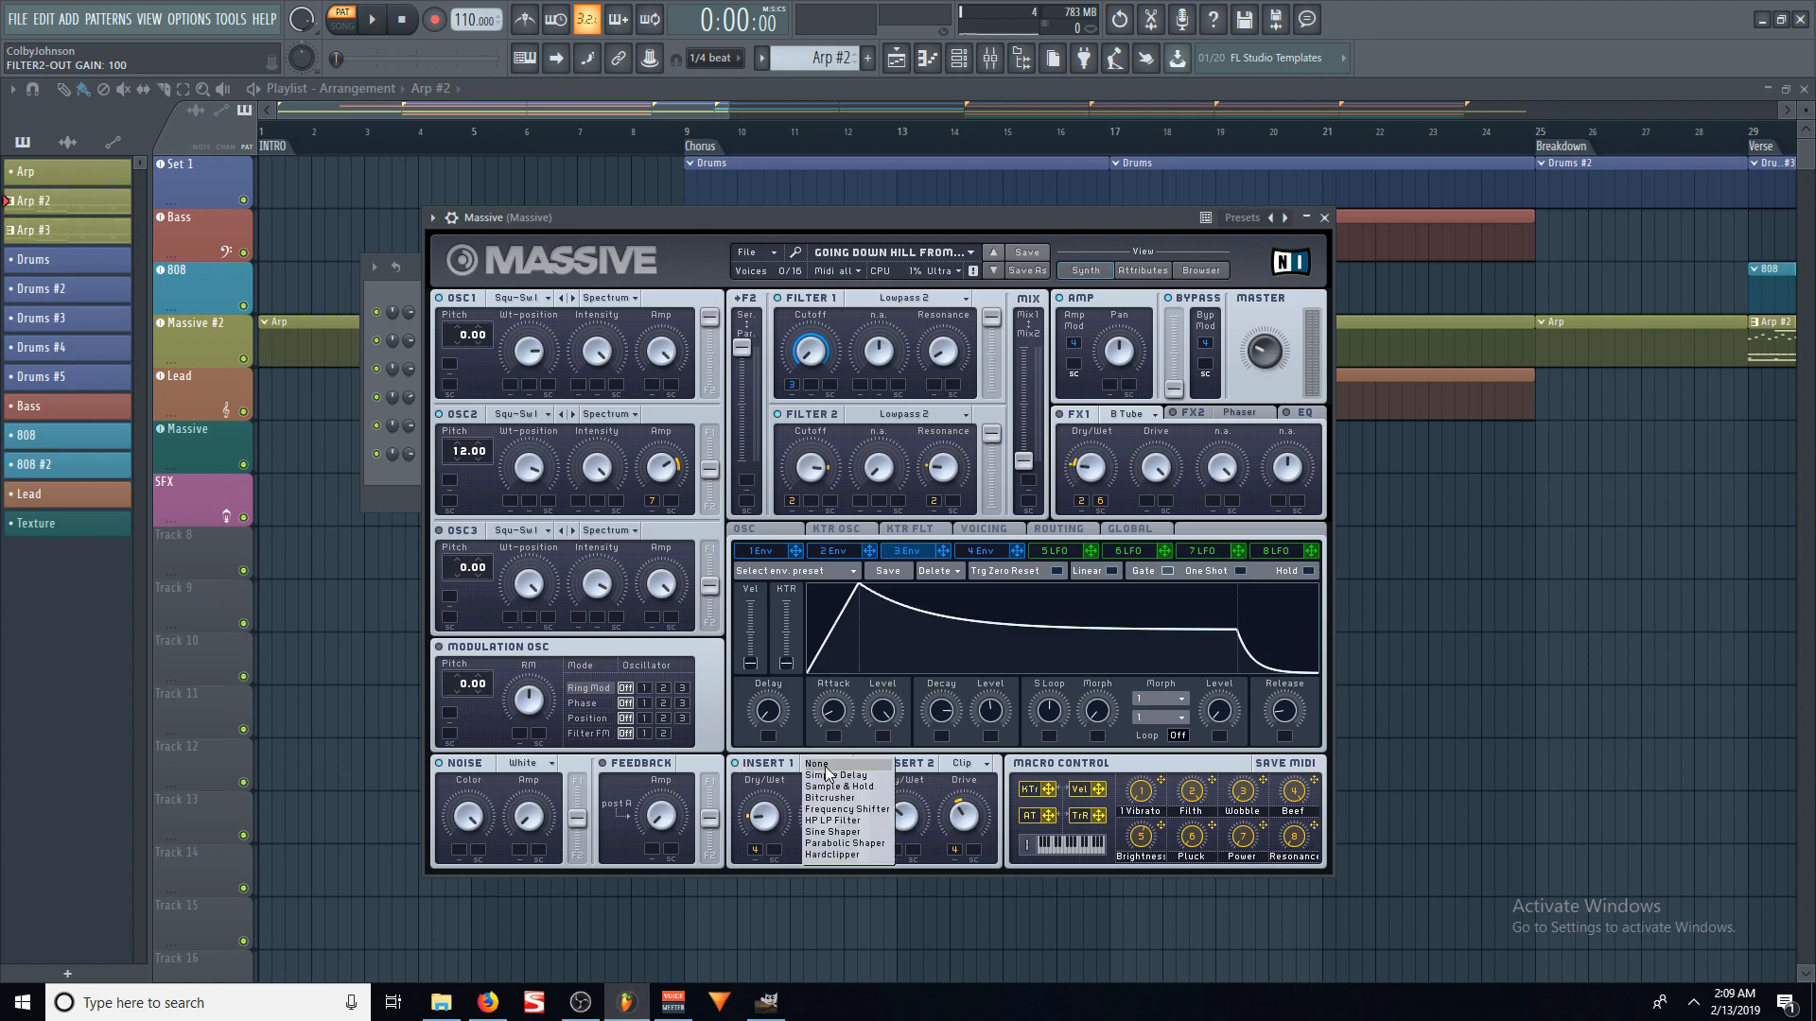
{"action": "left_click", "coordinate": [776, 769]}
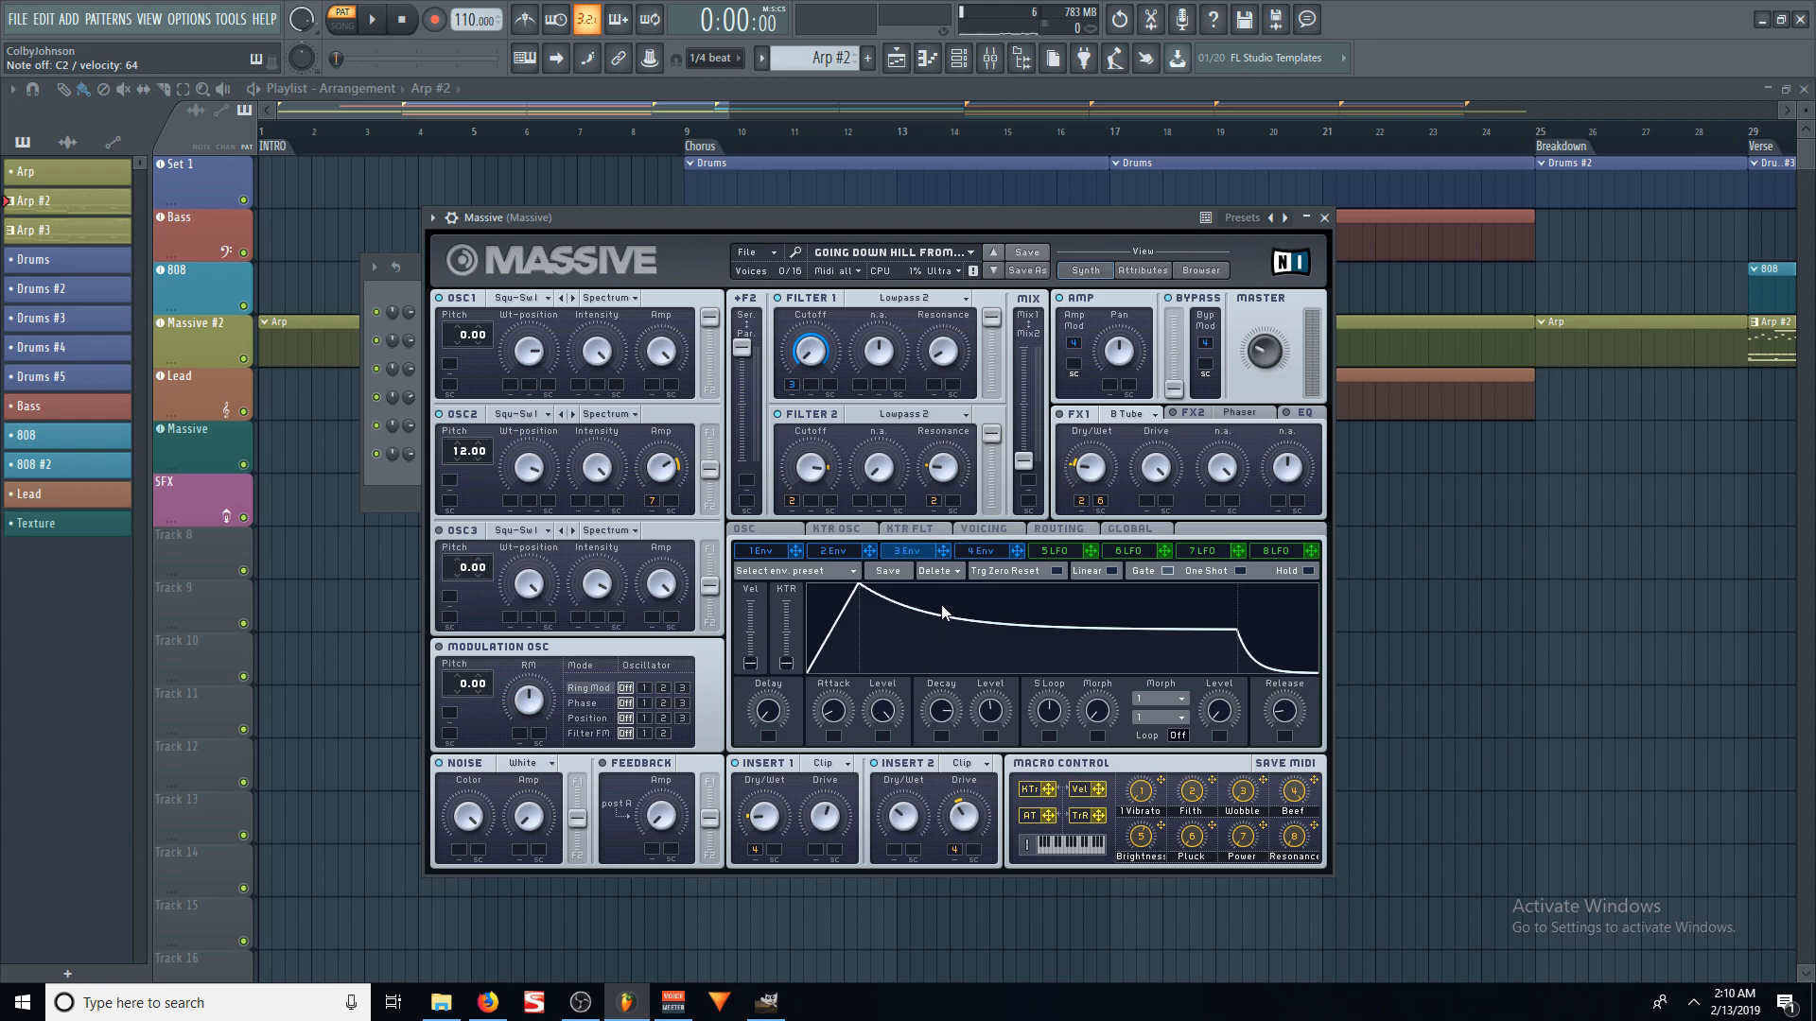
Step: Display the 4 Env envelope and look through the effect types available for FX1
{"action": "left_click", "coordinate": [1004, 551]}
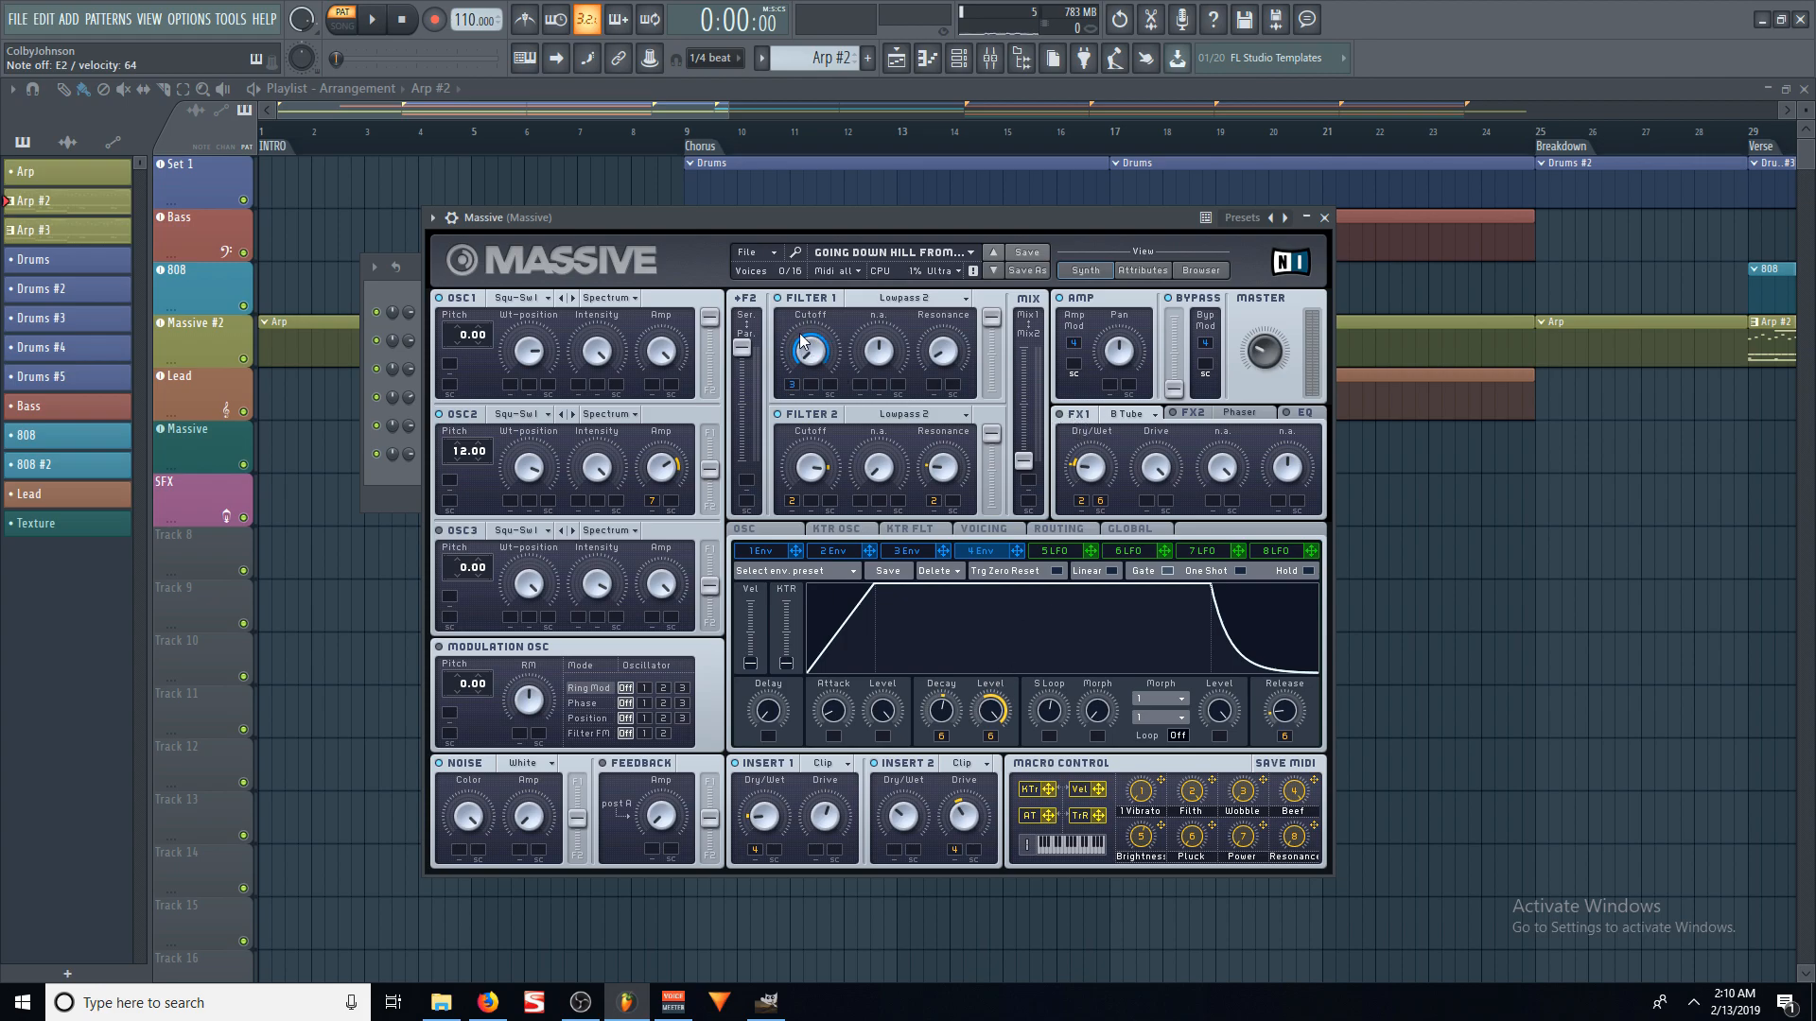
{"action": "left_click", "coordinate": [1127, 414]}
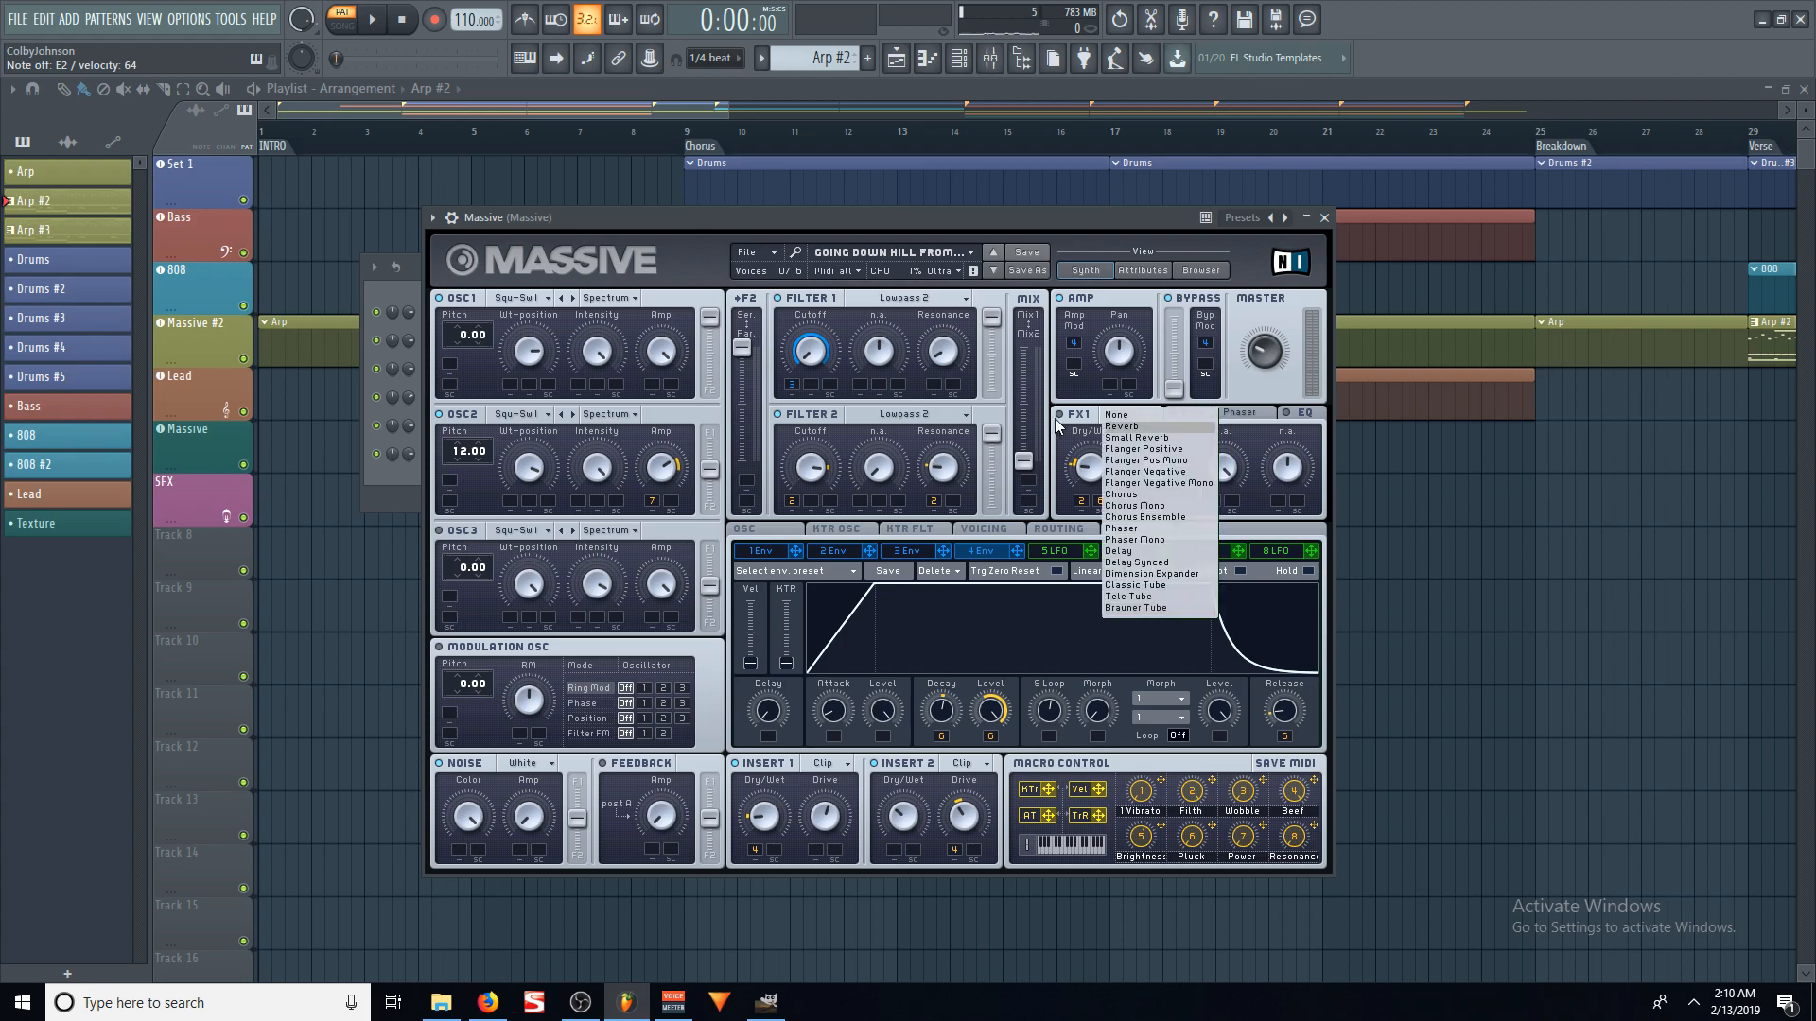
{"action": "left_click", "coordinate": [901, 550]}
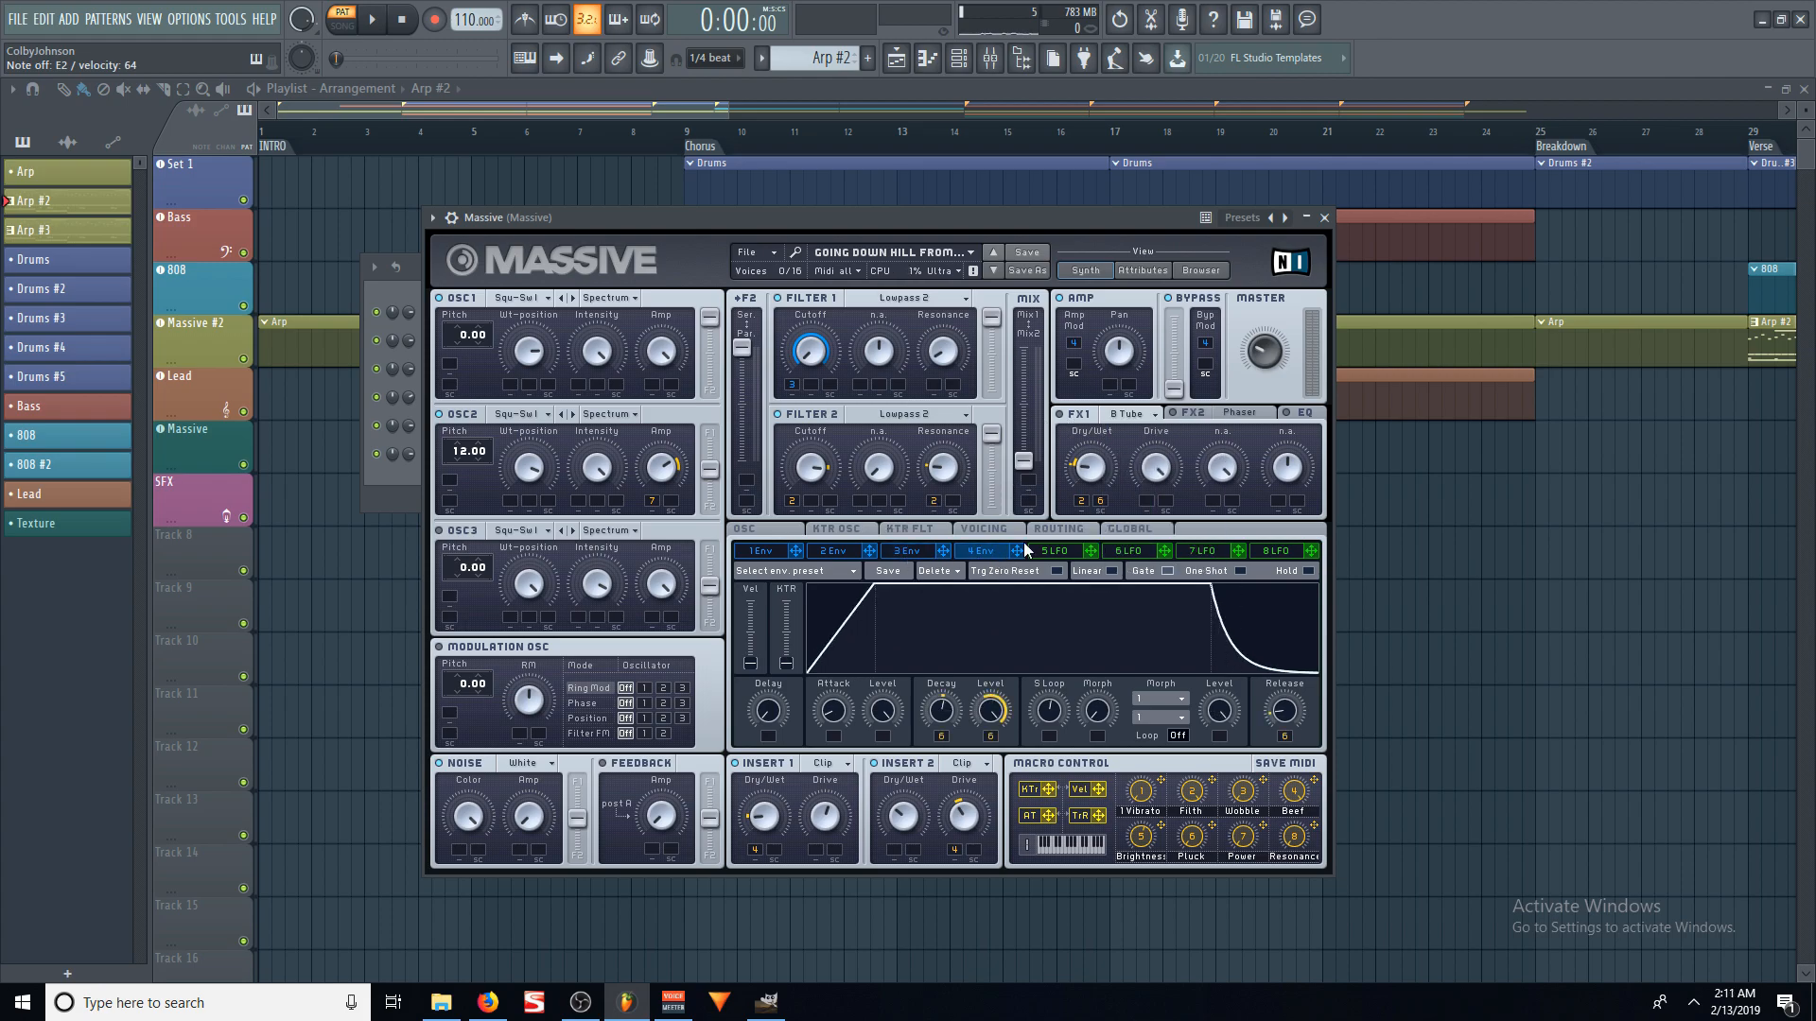
Step: Display the Voicing settings and sweep the Pluck and Filth macro controls to hear their effect
{"action": "left_click", "coordinate": [974, 531]}
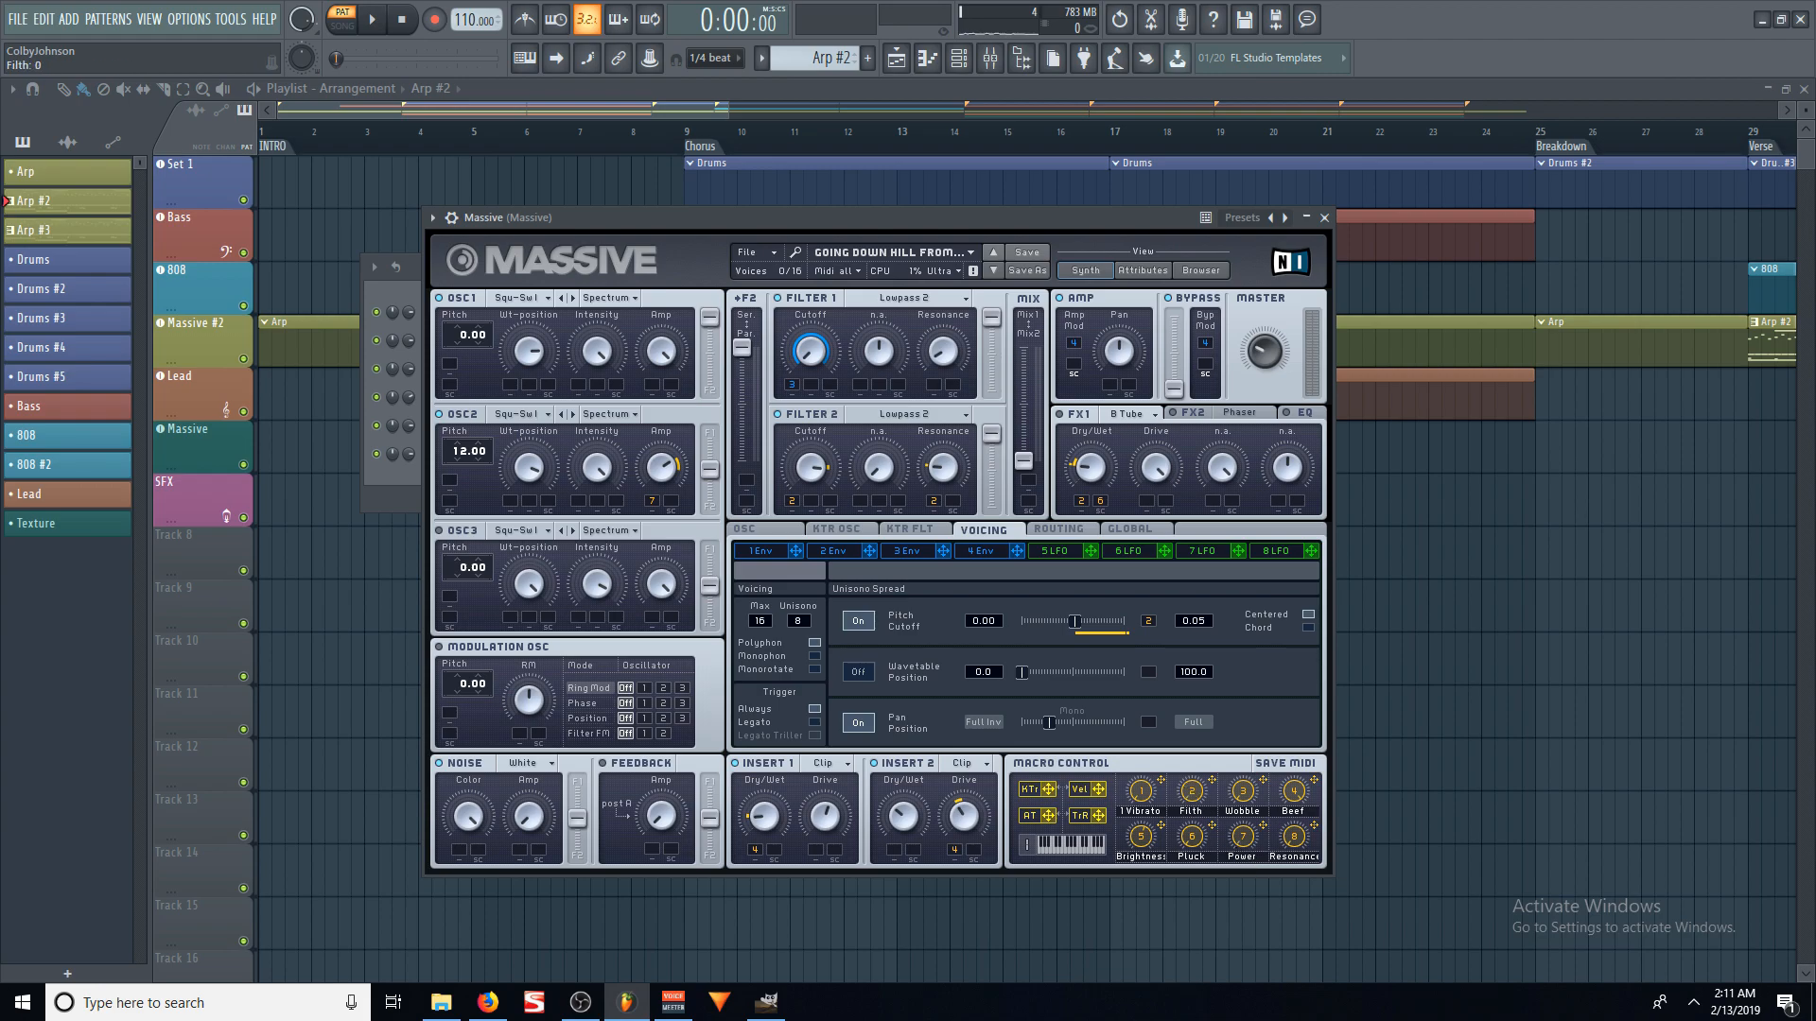
{"action": "left_click_drag", "start_coordinate": [1204, 854], "coordinate": [1165, 738]}
{"action": "left_click_drag", "start_coordinate": [1189, 789], "coordinate": [1192, 768]}
Step: Check the FX1 effect type in its list of options, keeping Brauner Tube
{"action": "left_click", "coordinate": [1112, 418]}
{"action": "left_click", "coordinate": [1095, 421]}
{"action": "left_click", "coordinate": [1116, 419]}
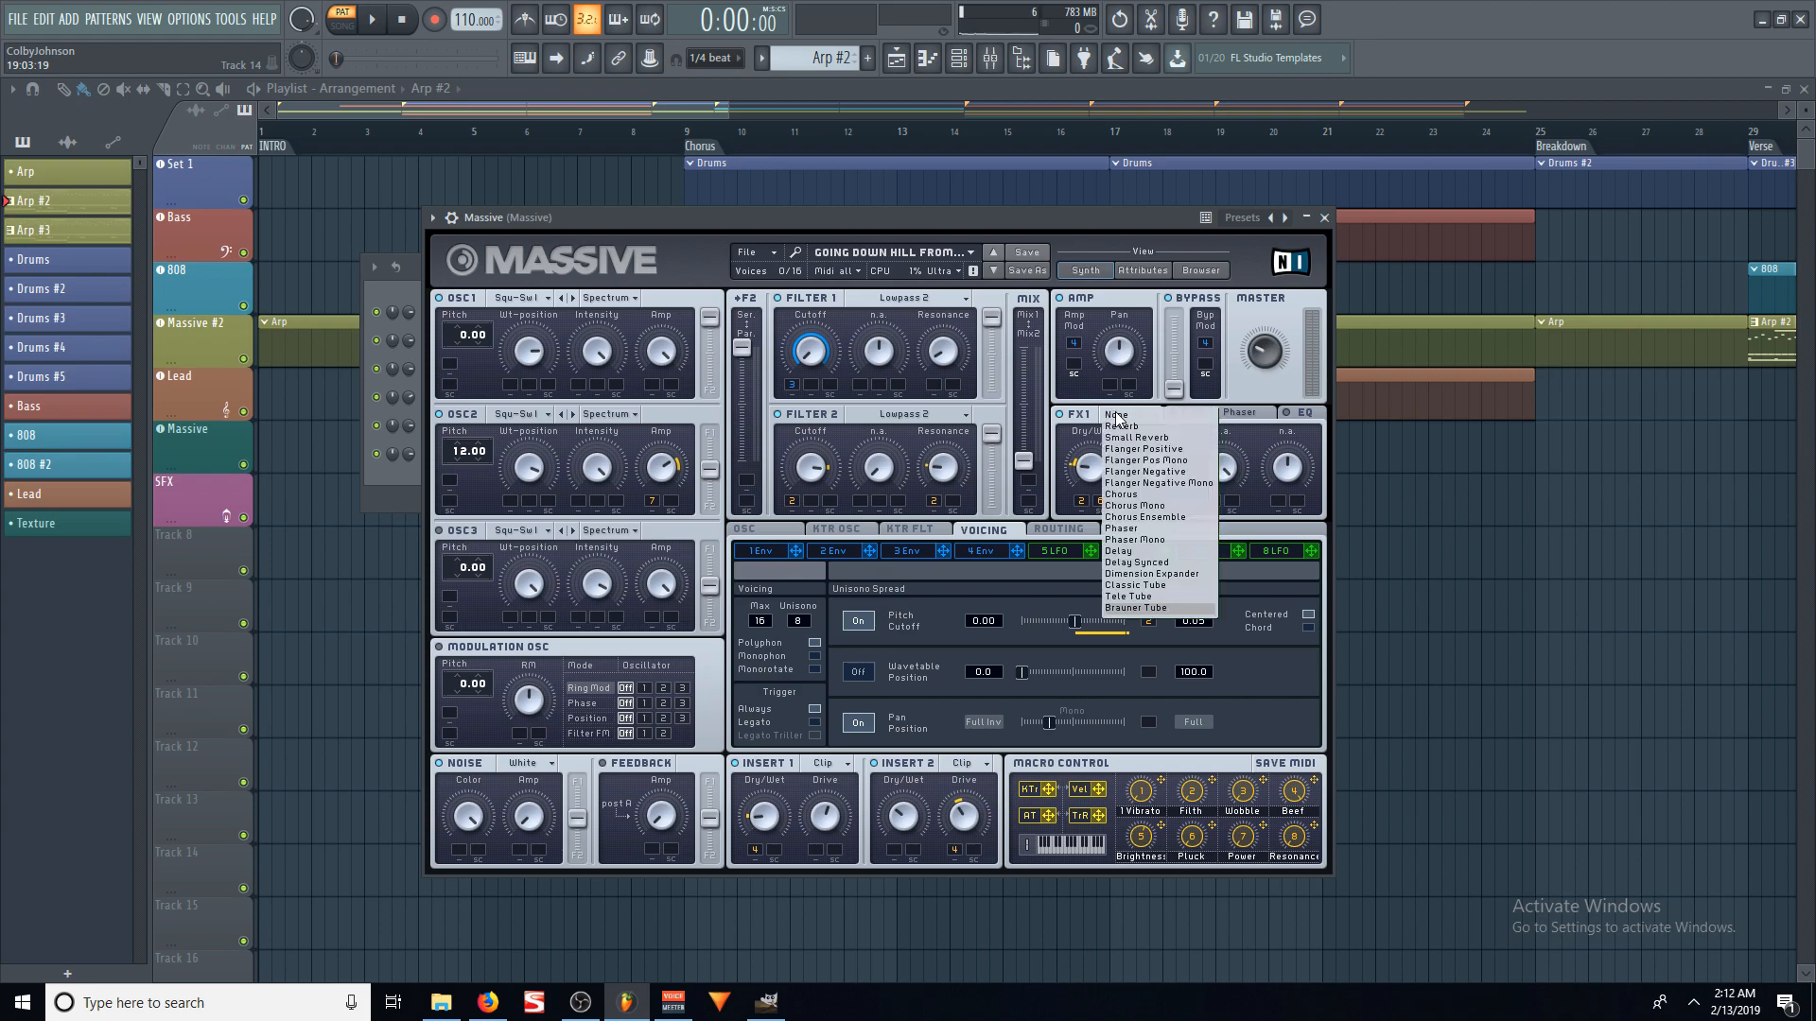
{"action": "left_click", "coordinate": [1086, 427]}
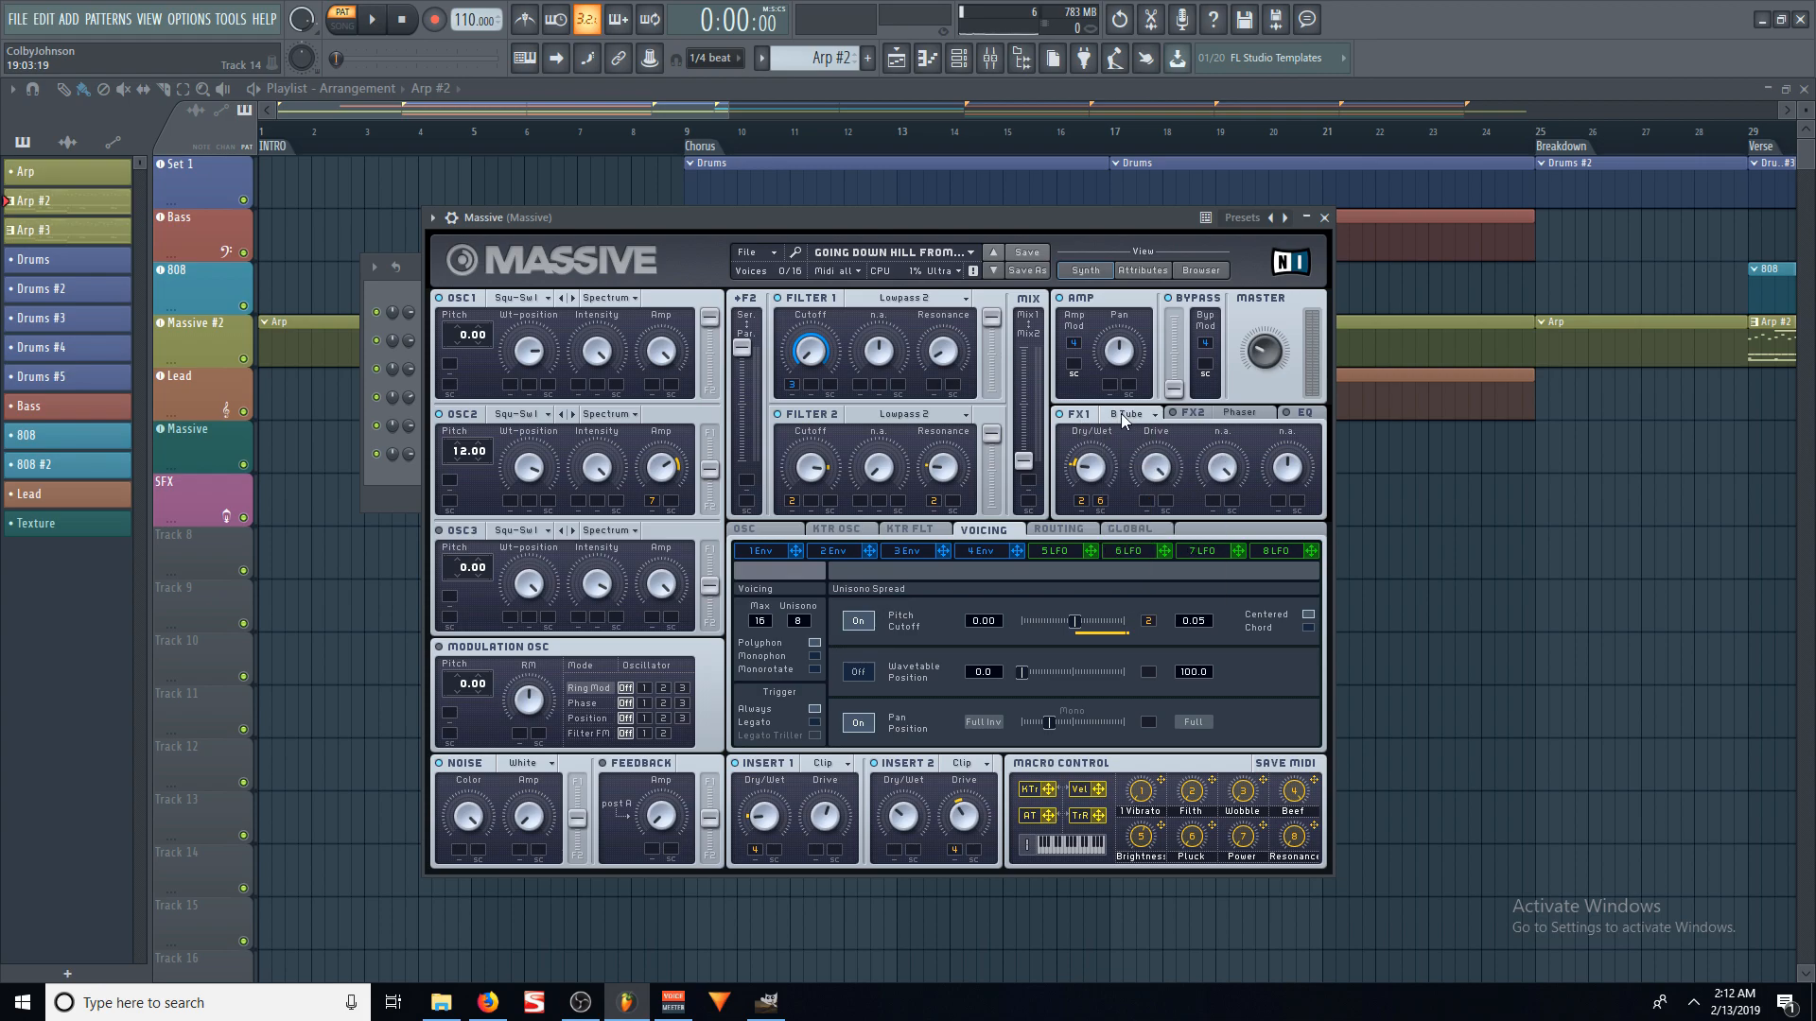
{"action": "left_click", "coordinate": [1124, 419]}
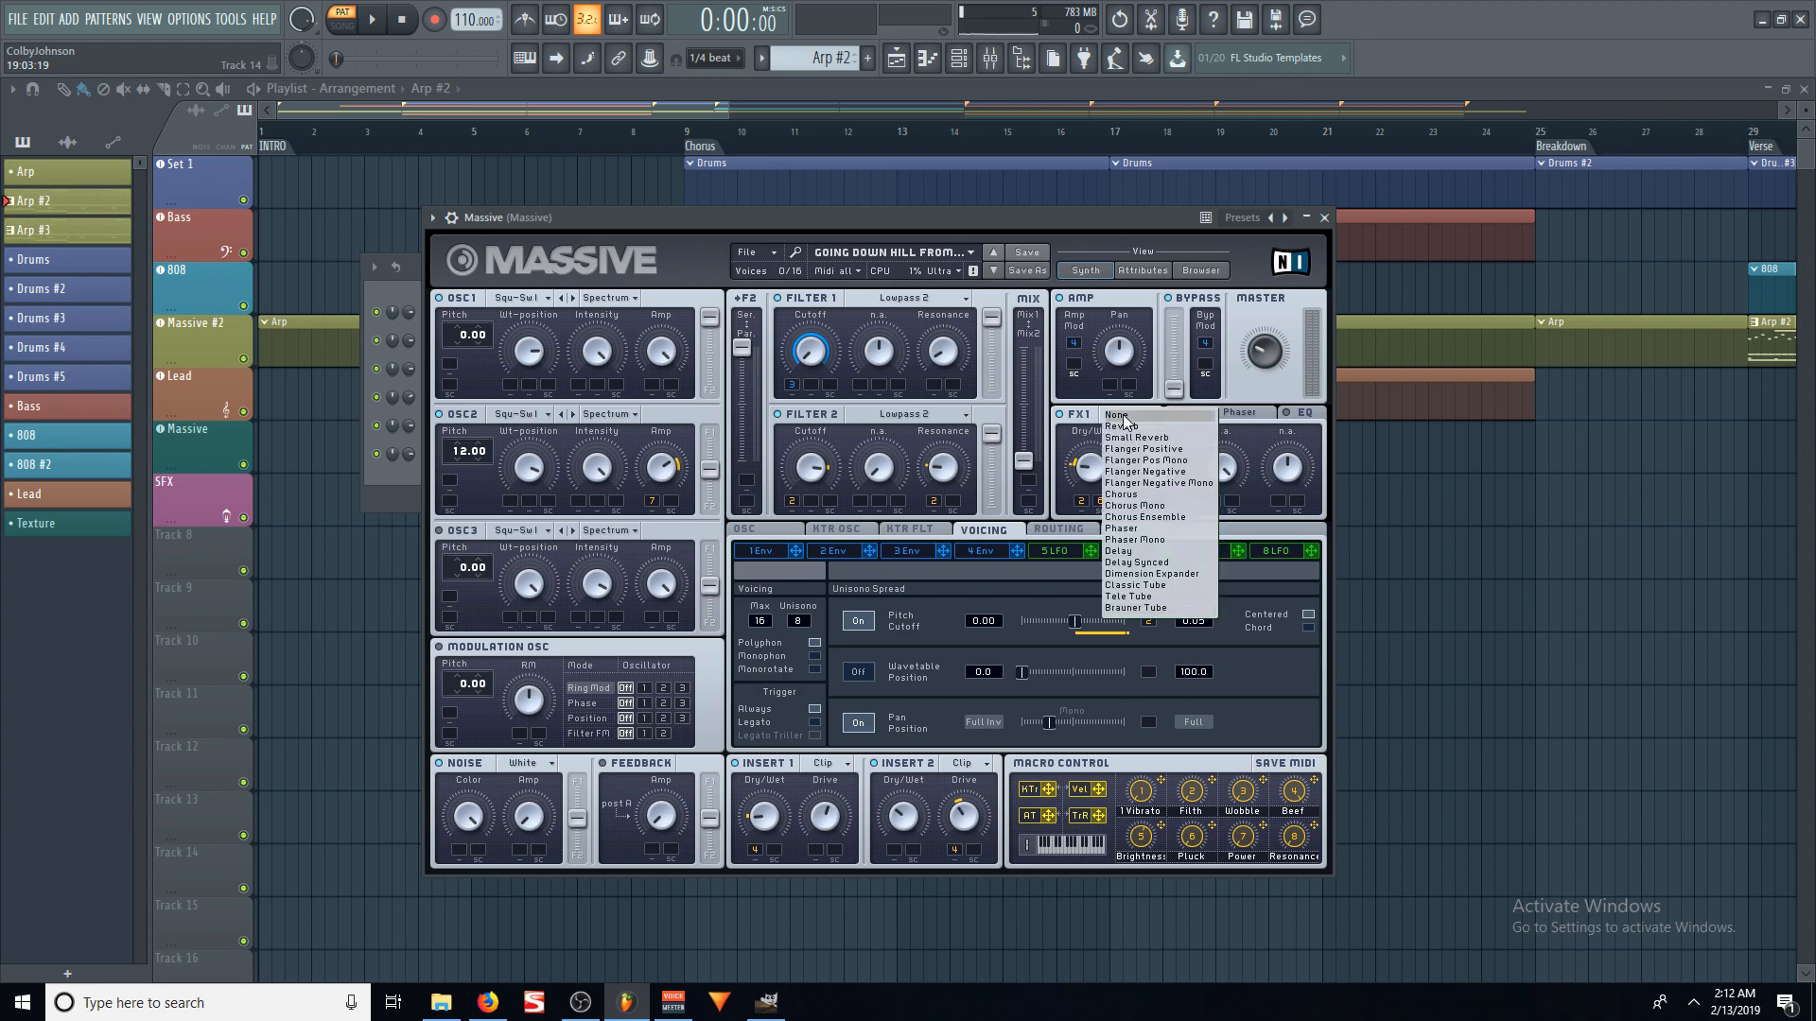
{"action": "left_click", "coordinate": [1064, 417]}
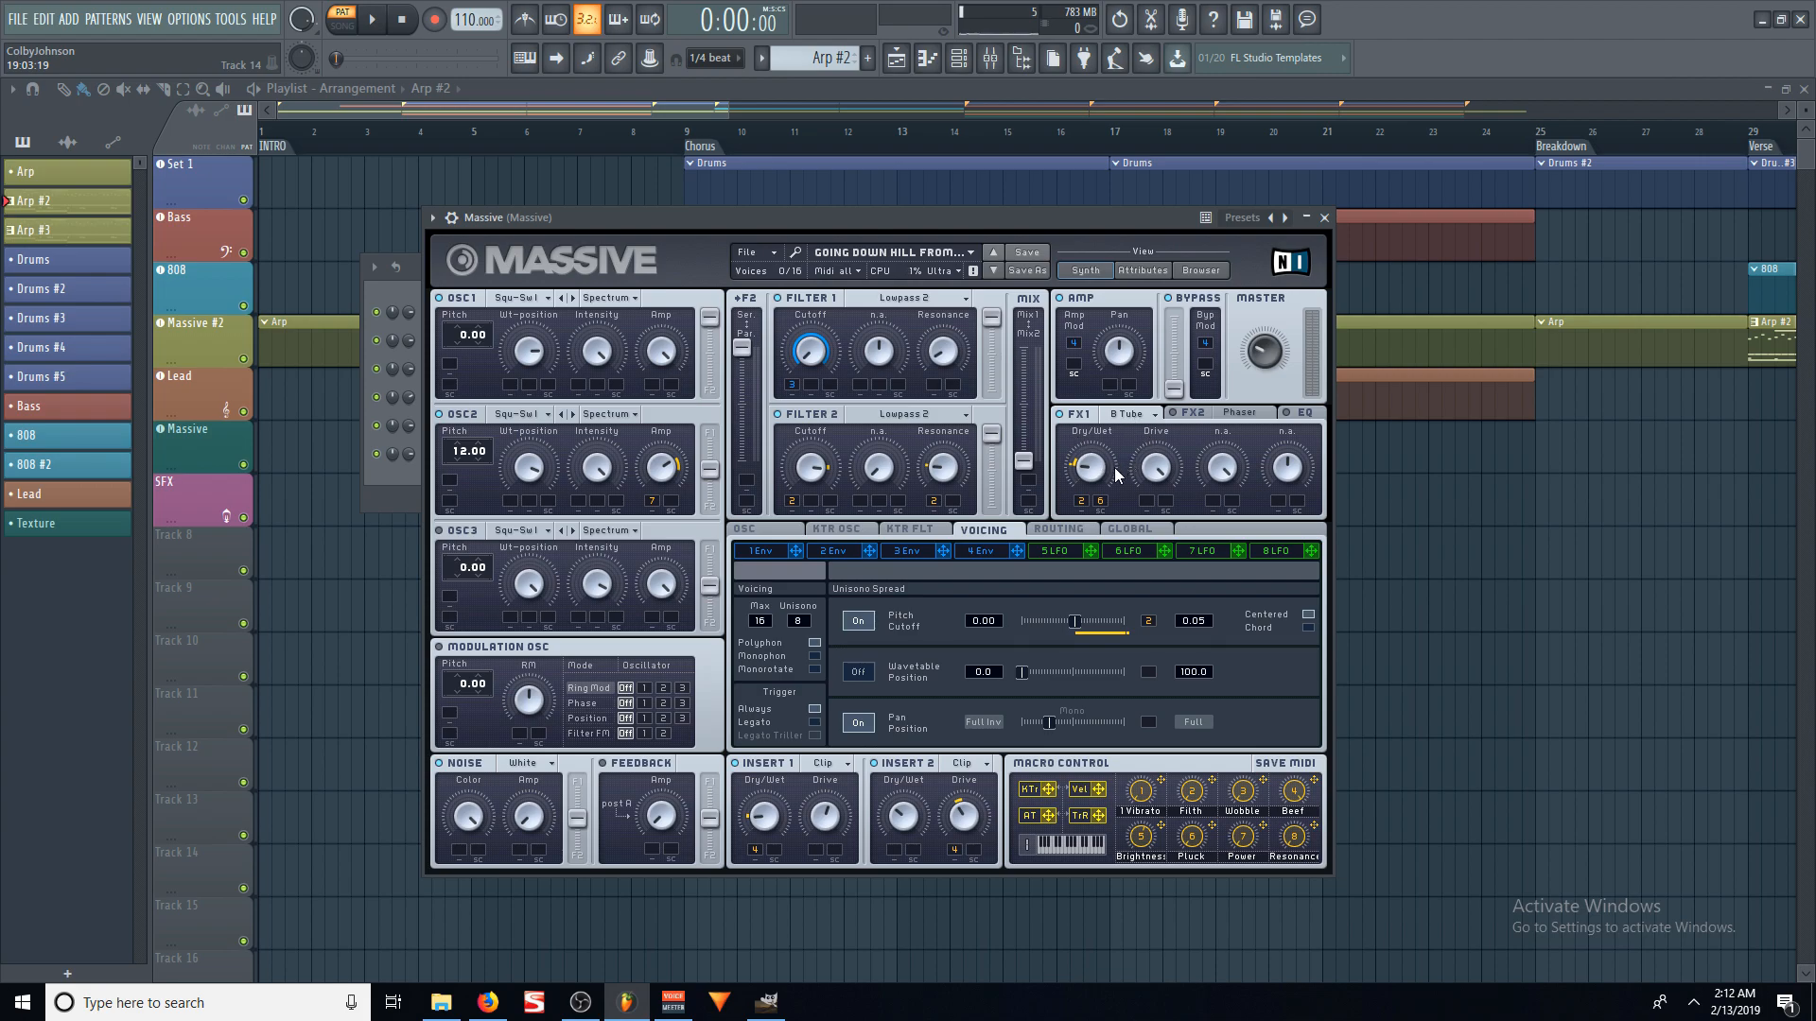
Step: Examine the FX1 Drive and the FX2 Phaser settings, and display the synth's EQ settings
{"action": "left_click", "coordinate": [1148, 459]}
{"action": "left_click", "coordinate": [1220, 414]}
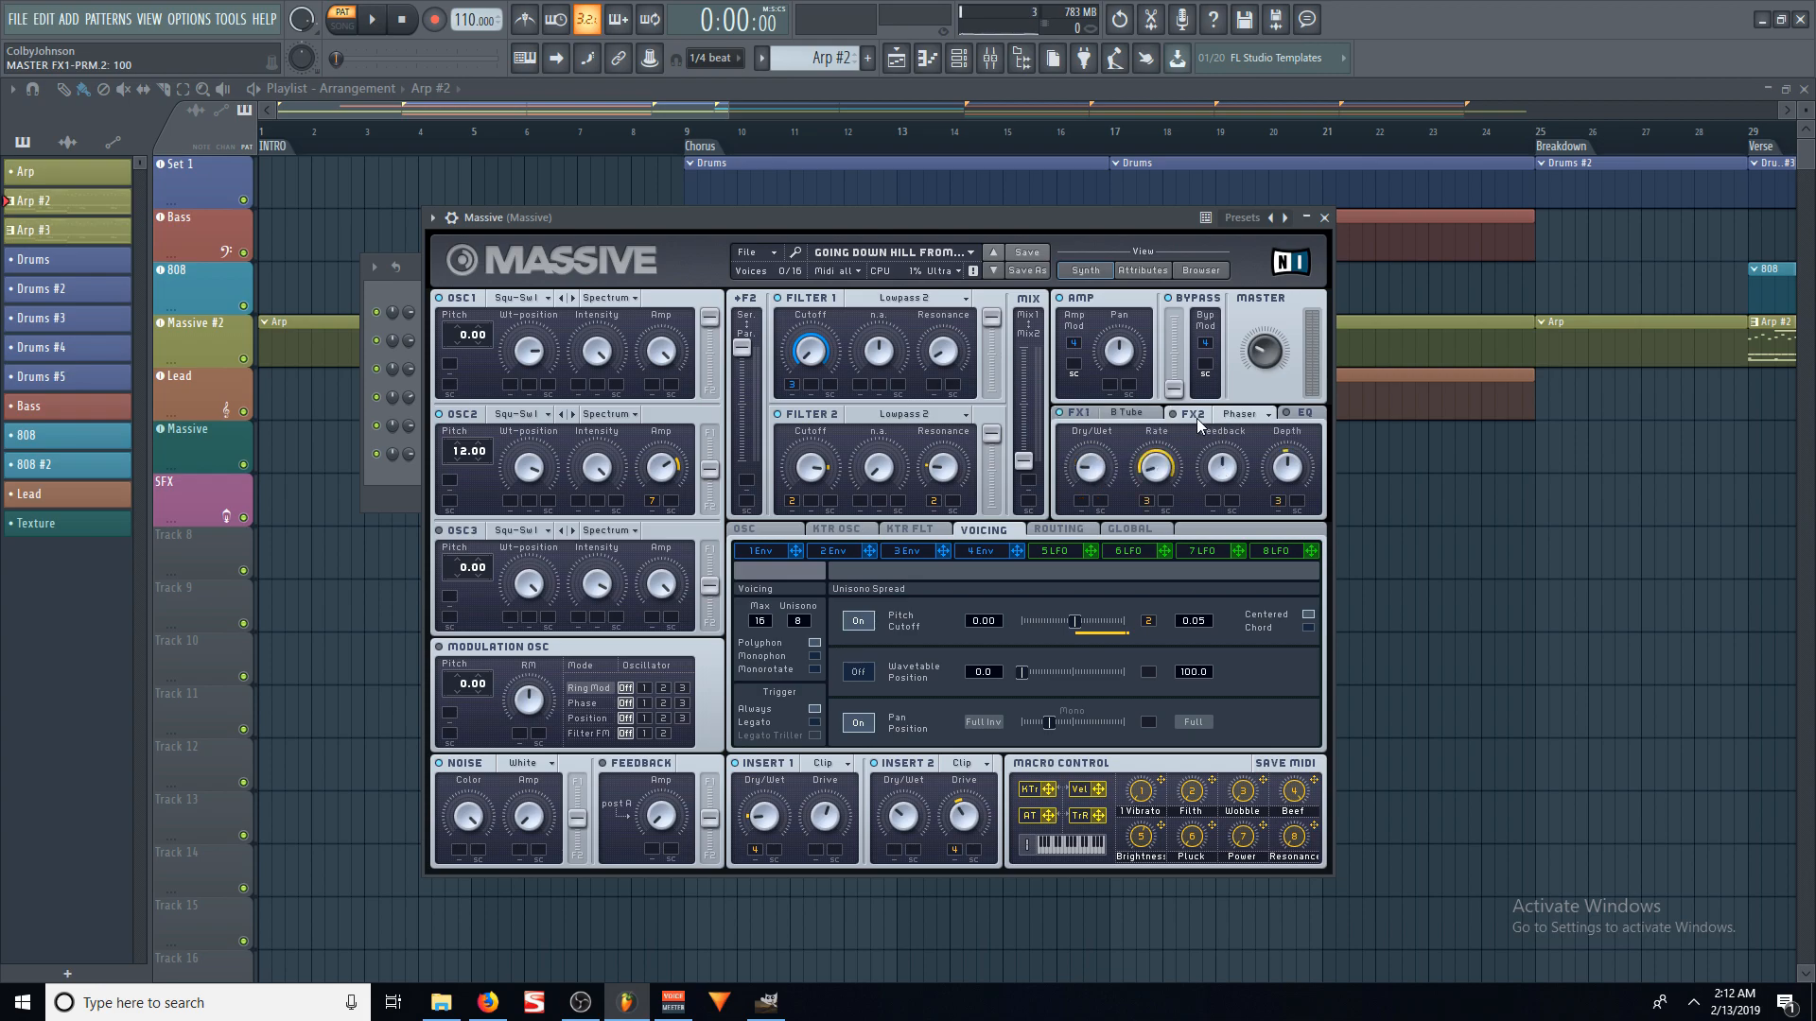
{"action": "left_click", "coordinate": [1176, 414]}
{"action": "left_click", "coordinate": [1305, 415]}
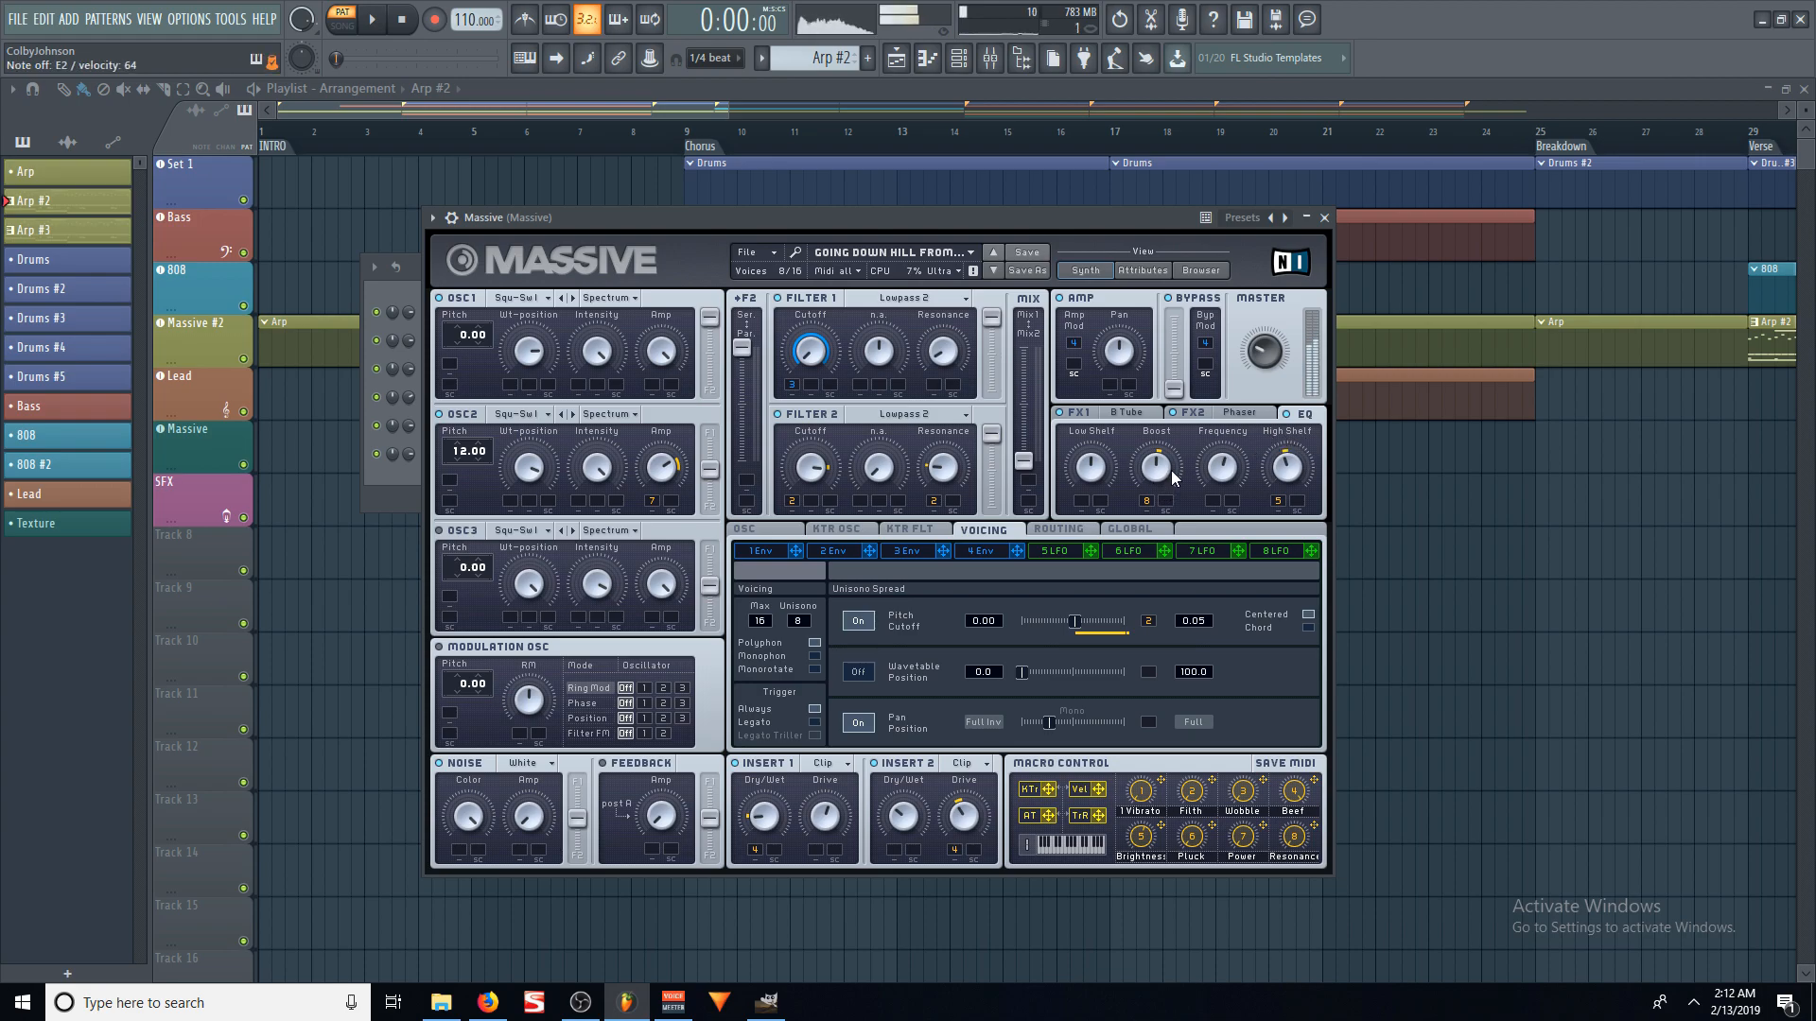
Step: On the Massive mixer track, inspect the Virtual Mix Rack's AirEQ Earth and FG-A modules, and close the effect
{"action": "left_click", "coordinate": [1004, 66]}
{"action": "left_click", "coordinate": [1684, 149]}
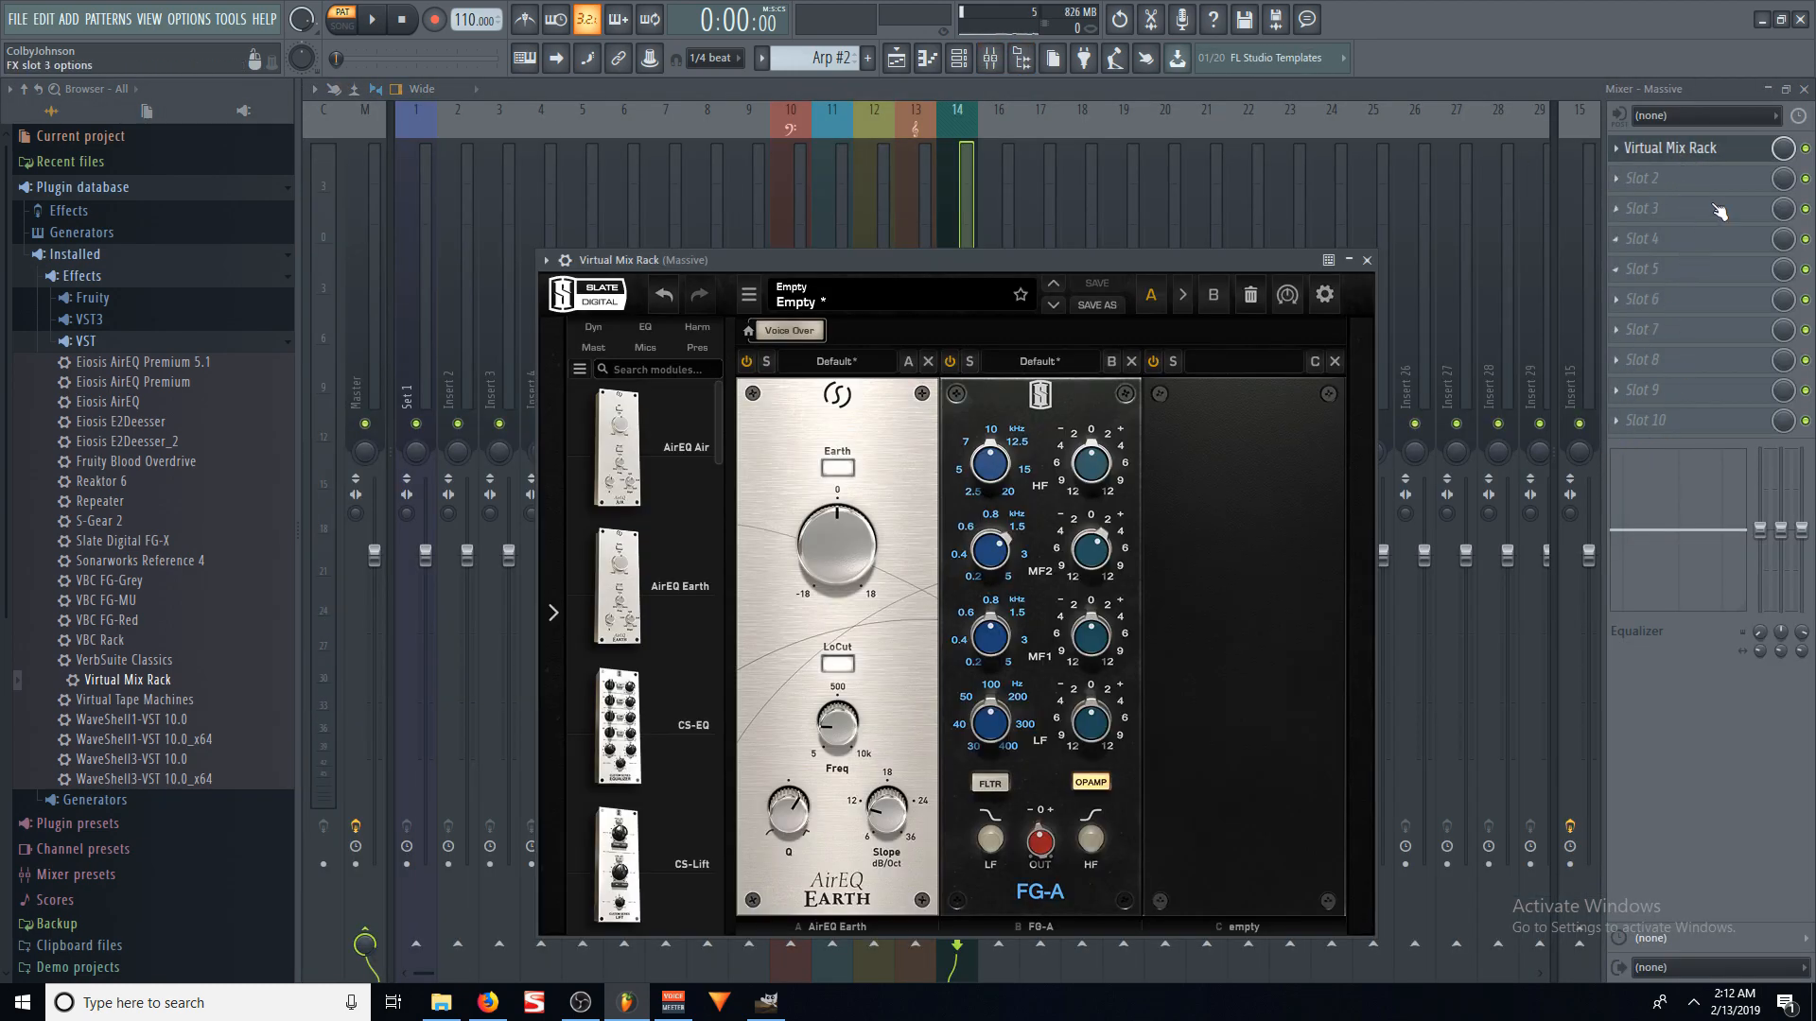
{"action": "left_click", "coordinate": [1808, 150]}
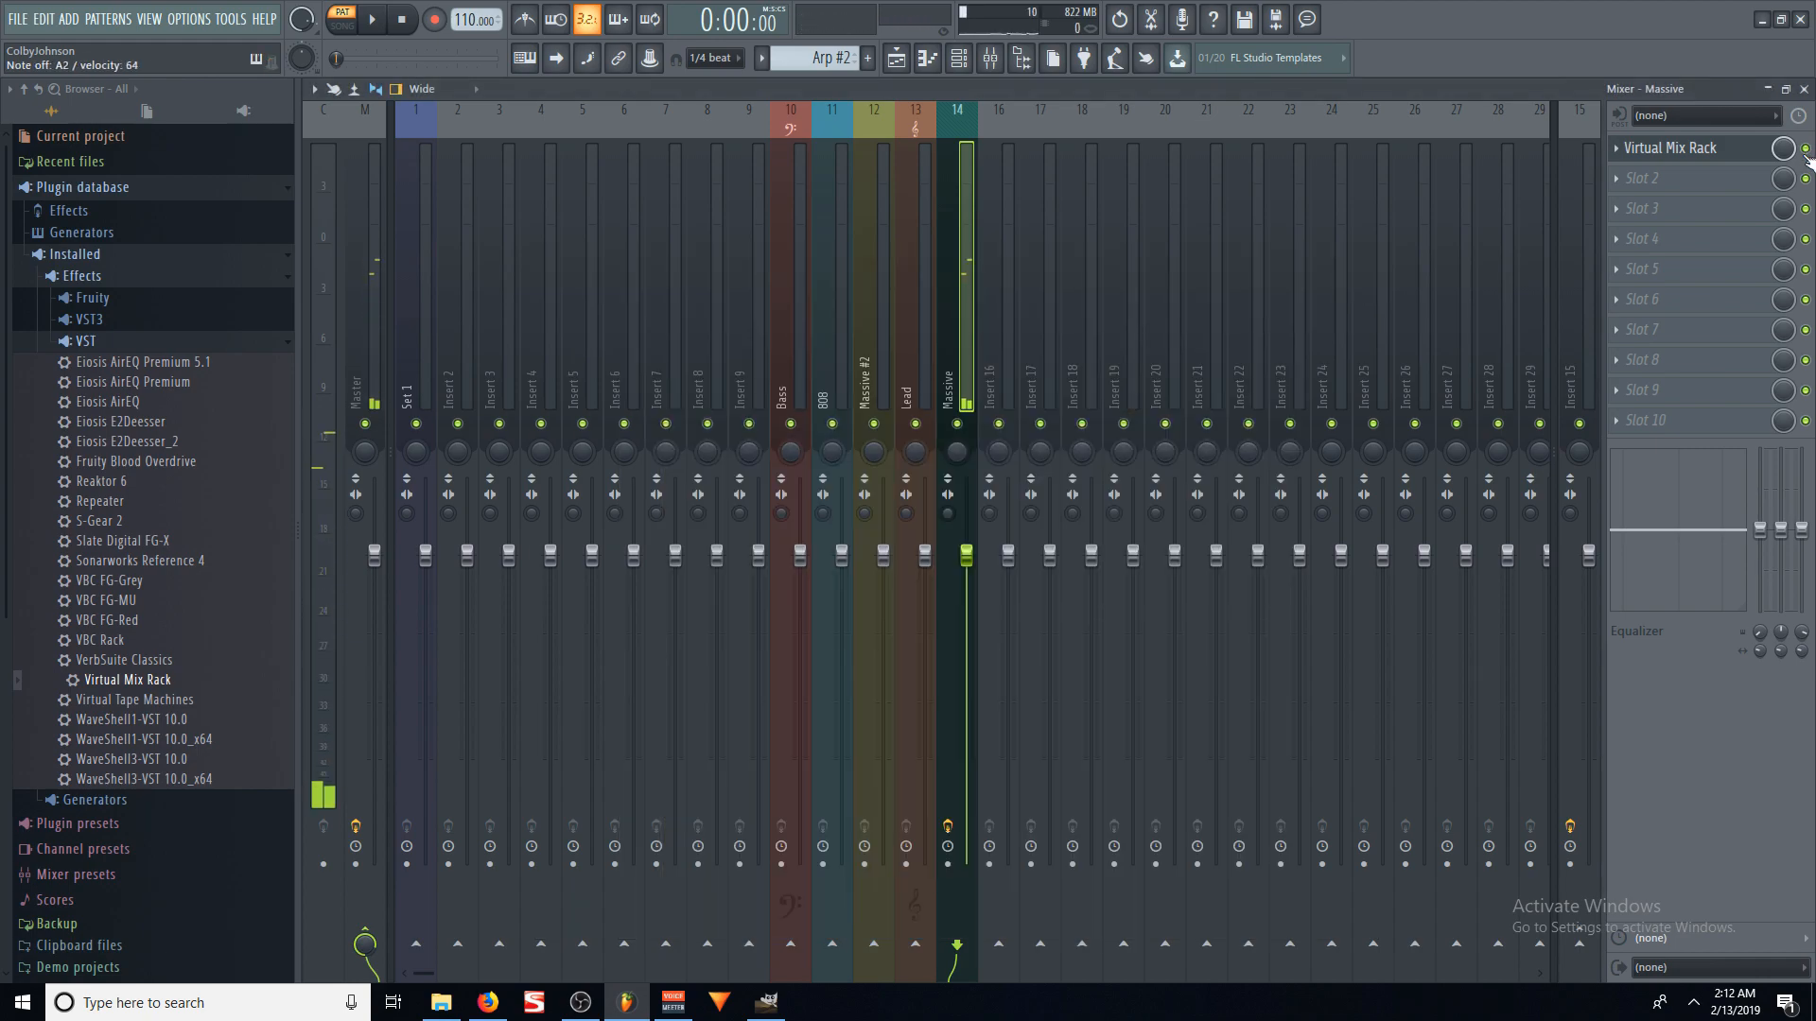
{"action": "left_click", "coordinate": [1697, 147]}
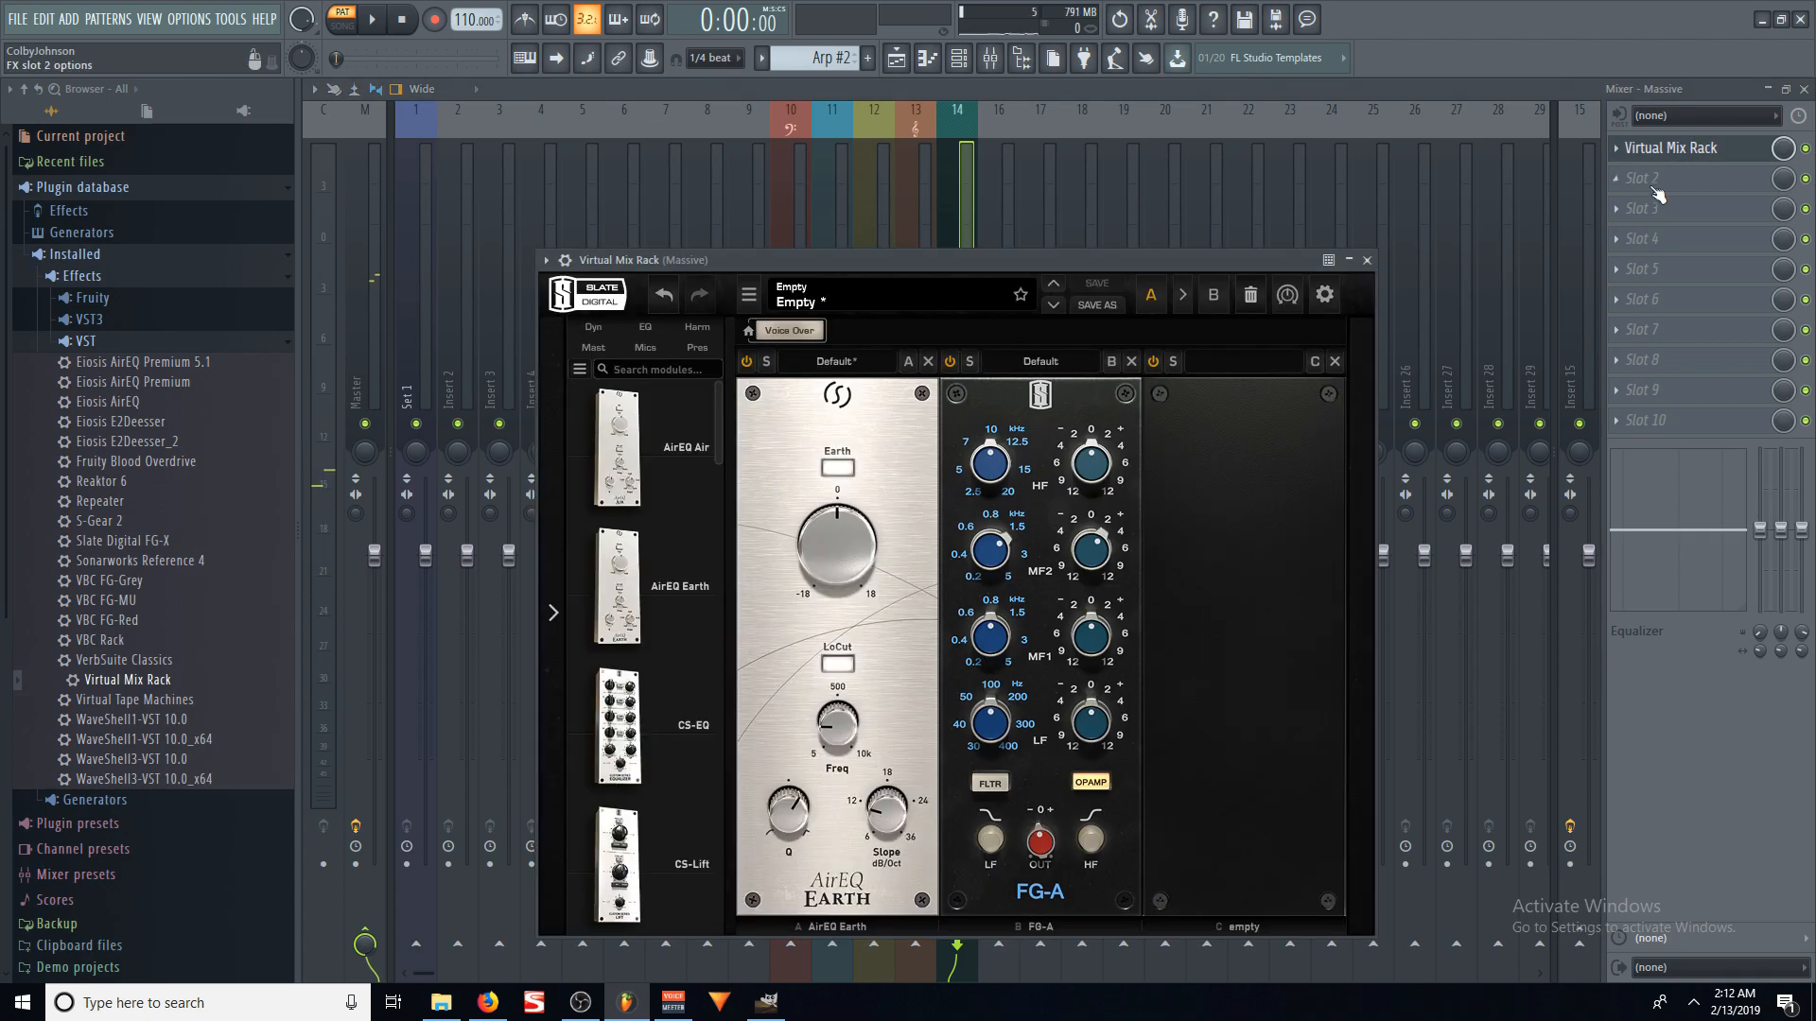
{"action": "left_click", "coordinate": [836, 665]}
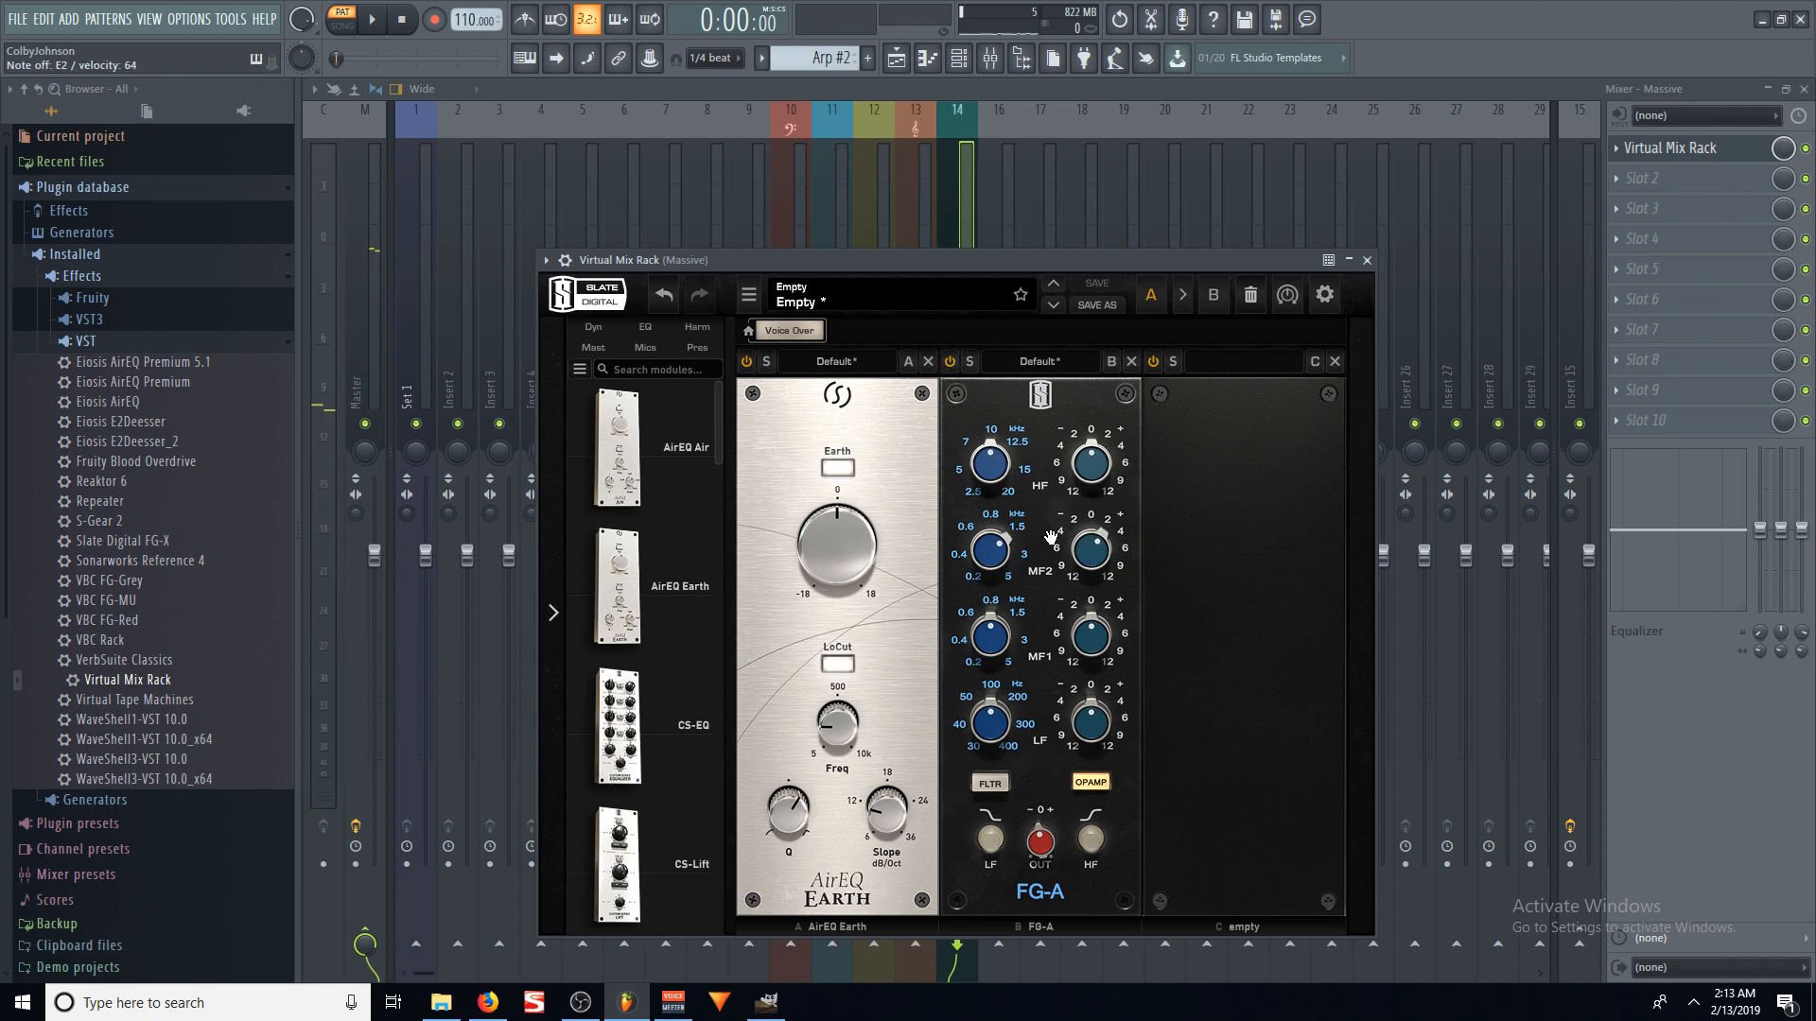
{"action": "mouse_move", "coordinate": [1100, 558]}
{"action": "left_click", "coordinate": [1366, 260]}
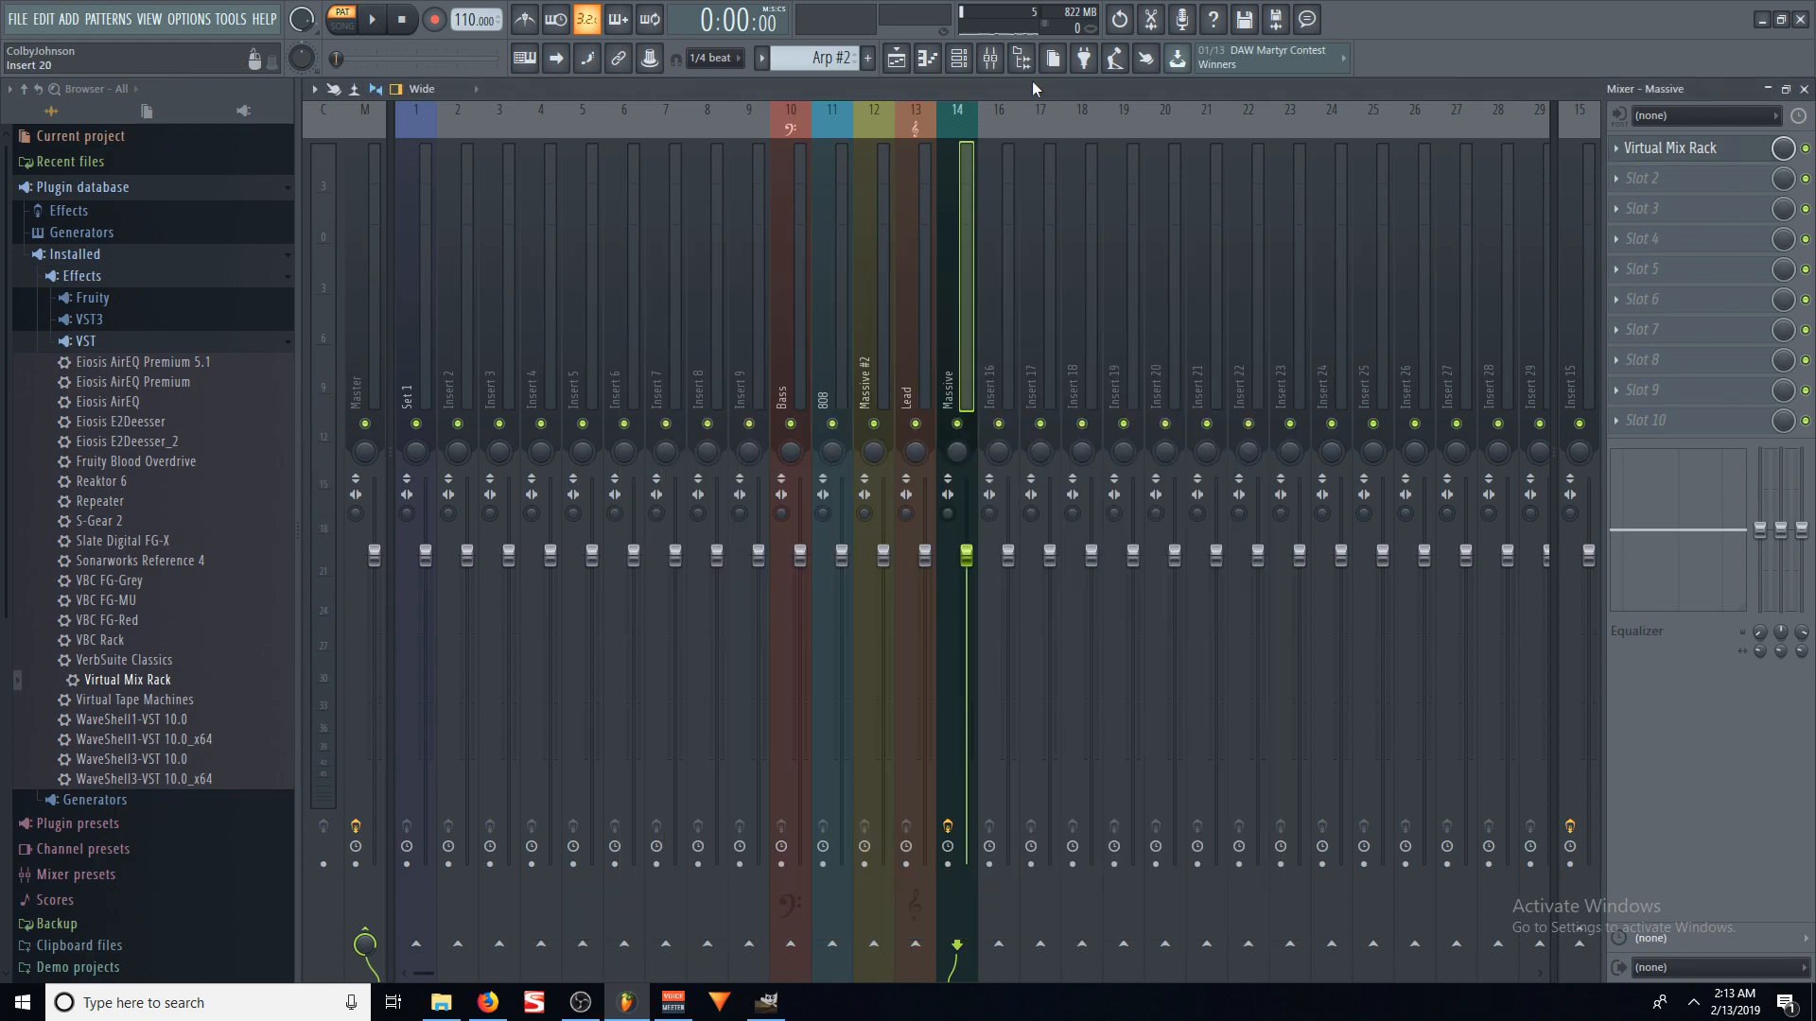
Step: Reopen the Massive synth from the Channel rack and review its FX2 Phaser and EQ settings
{"action": "left_click", "coordinate": [960, 59]}
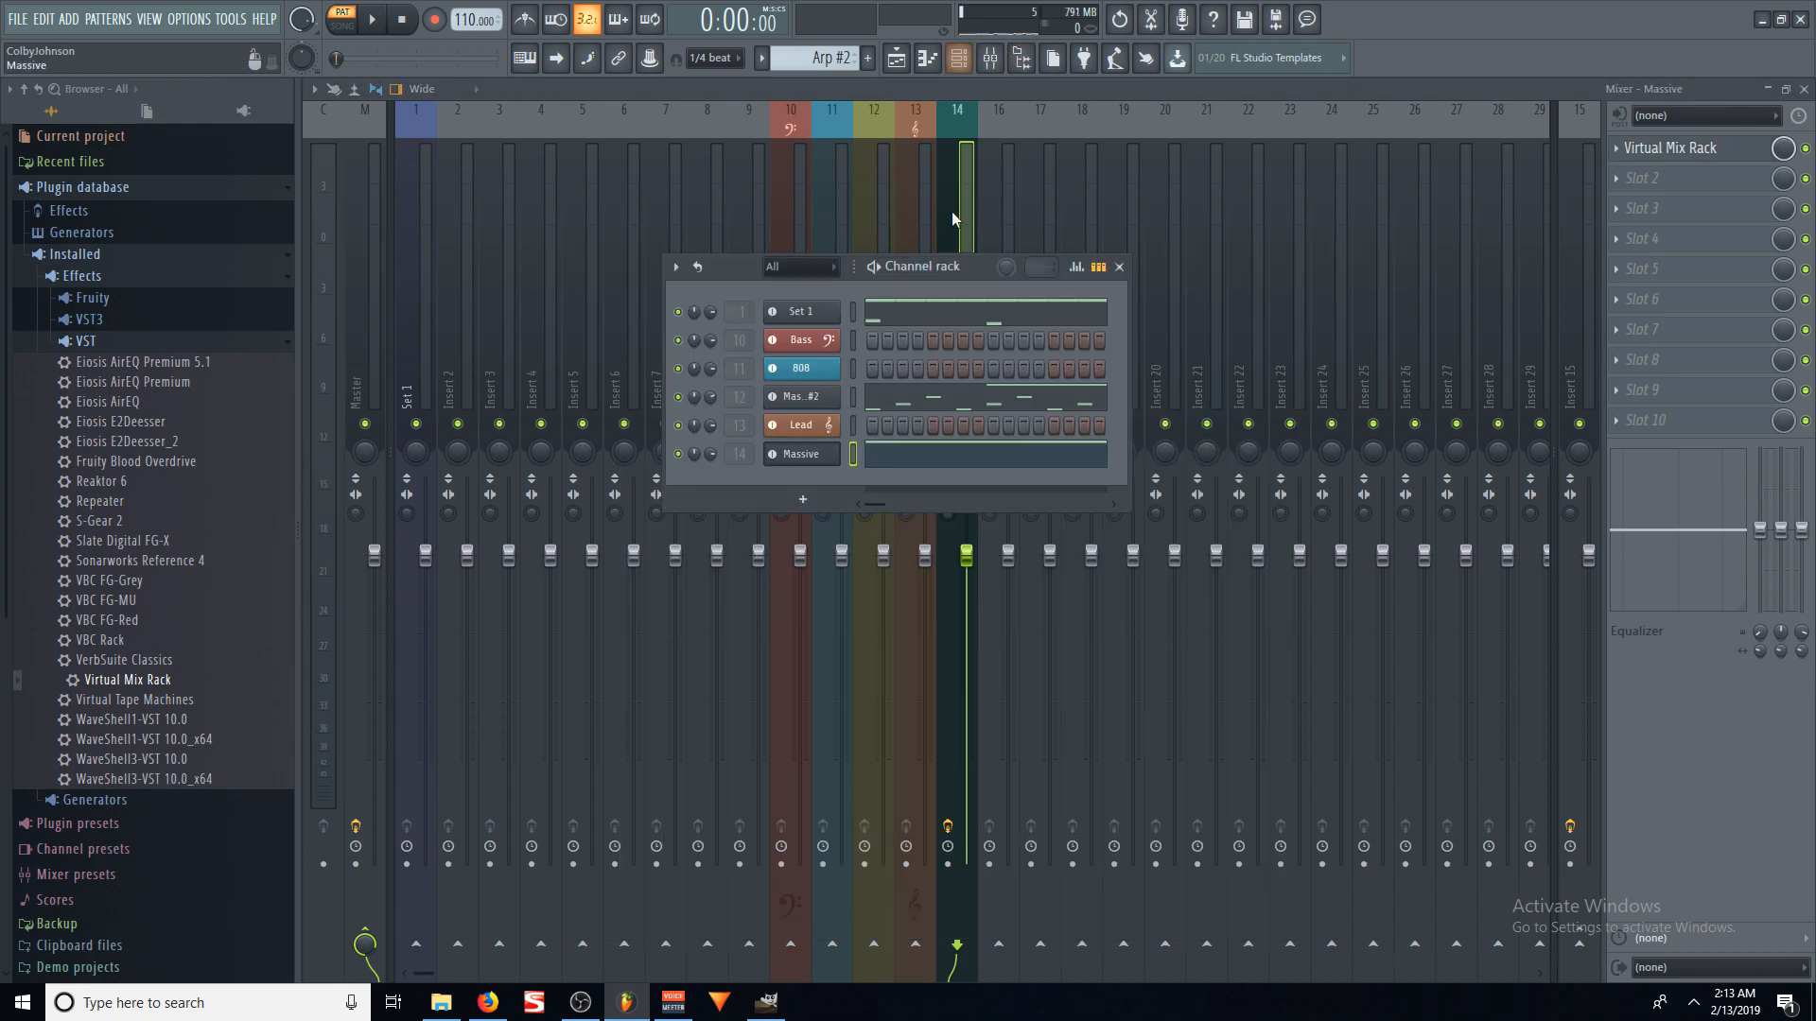
{"action": "left_click", "coordinate": [804, 454]}
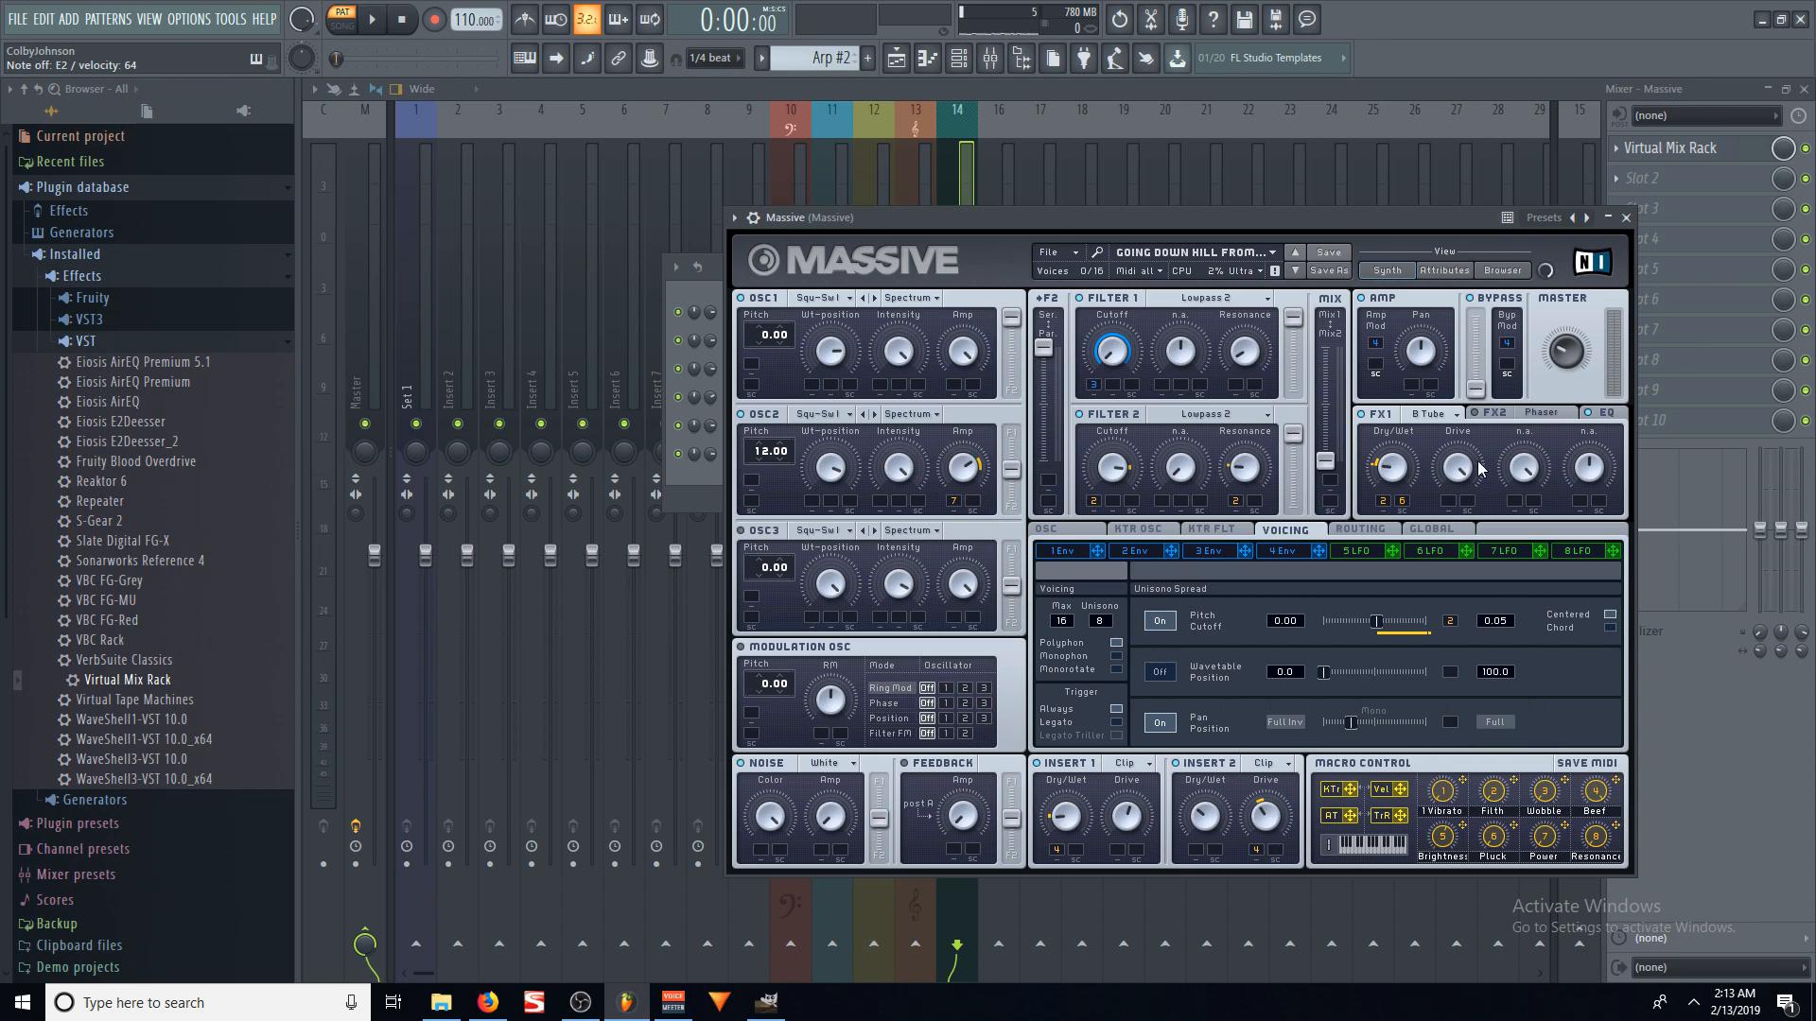
{"action": "left_click", "coordinate": [1512, 408]}
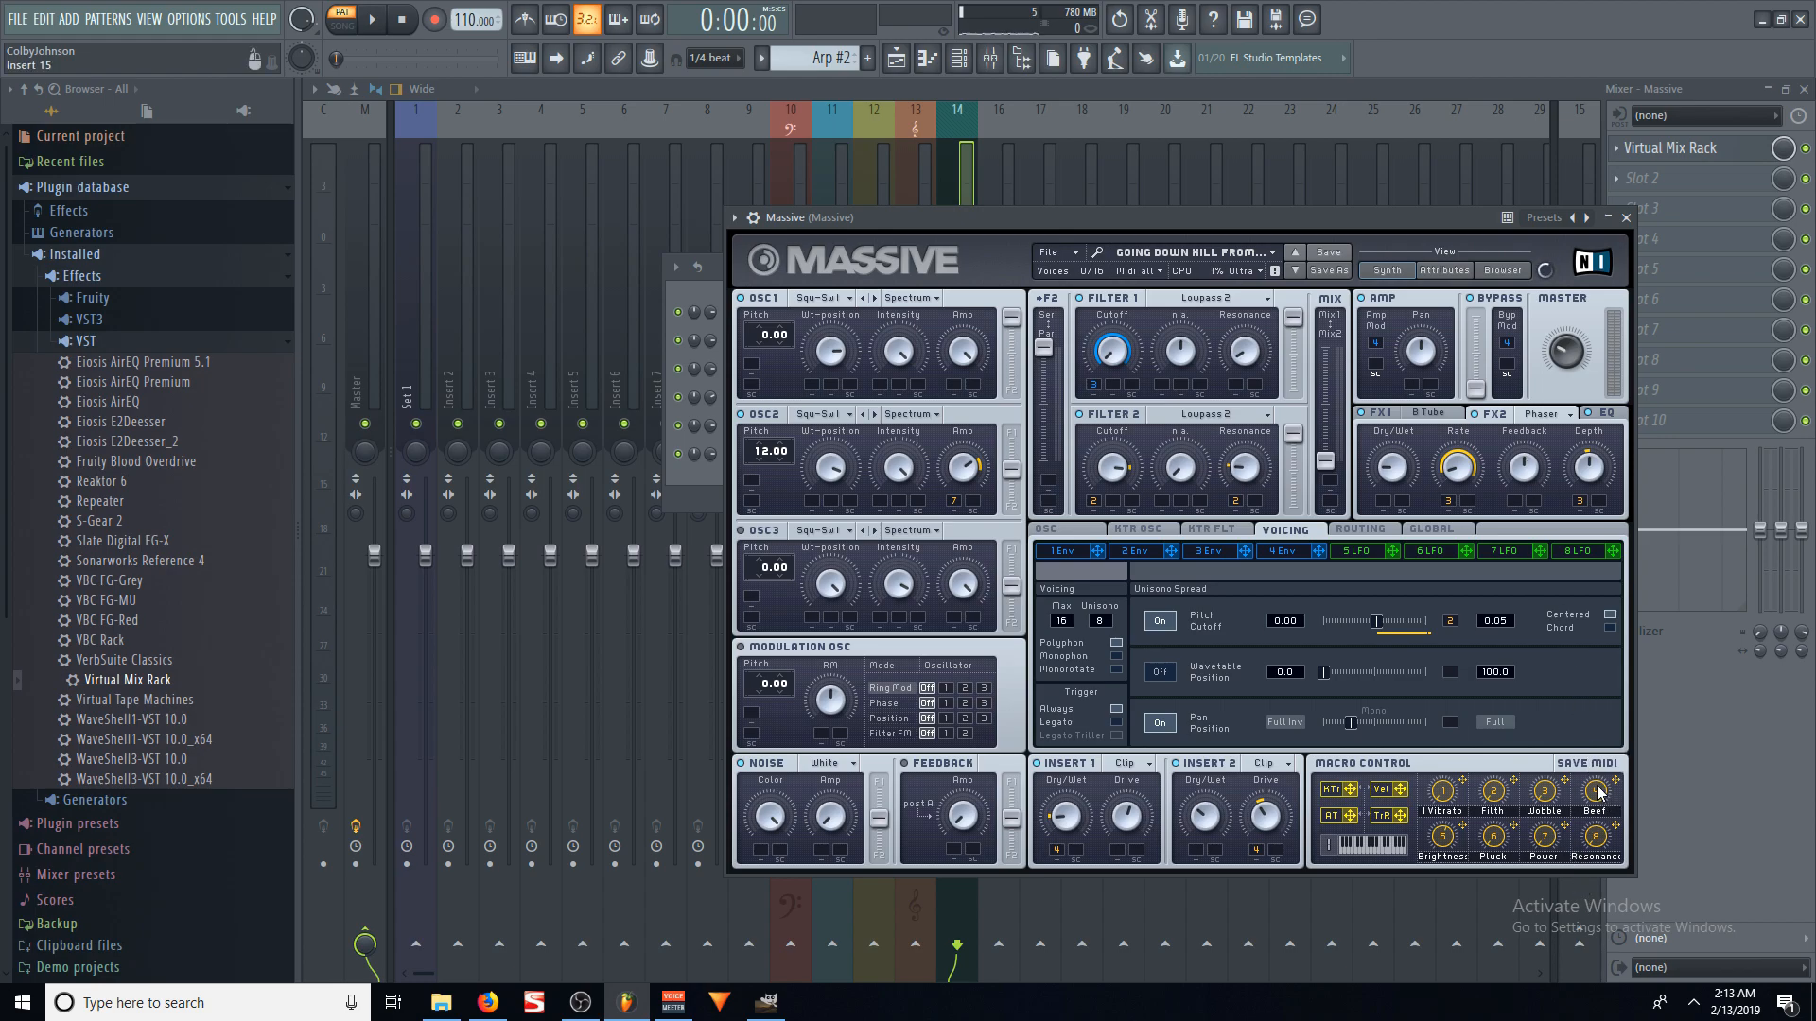
{"action": "left_click_drag", "start_coordinate": [1572, 991], "coordinate": [1585, 707]}
{"action": "left_click", "coordinate": [1606, 414]}
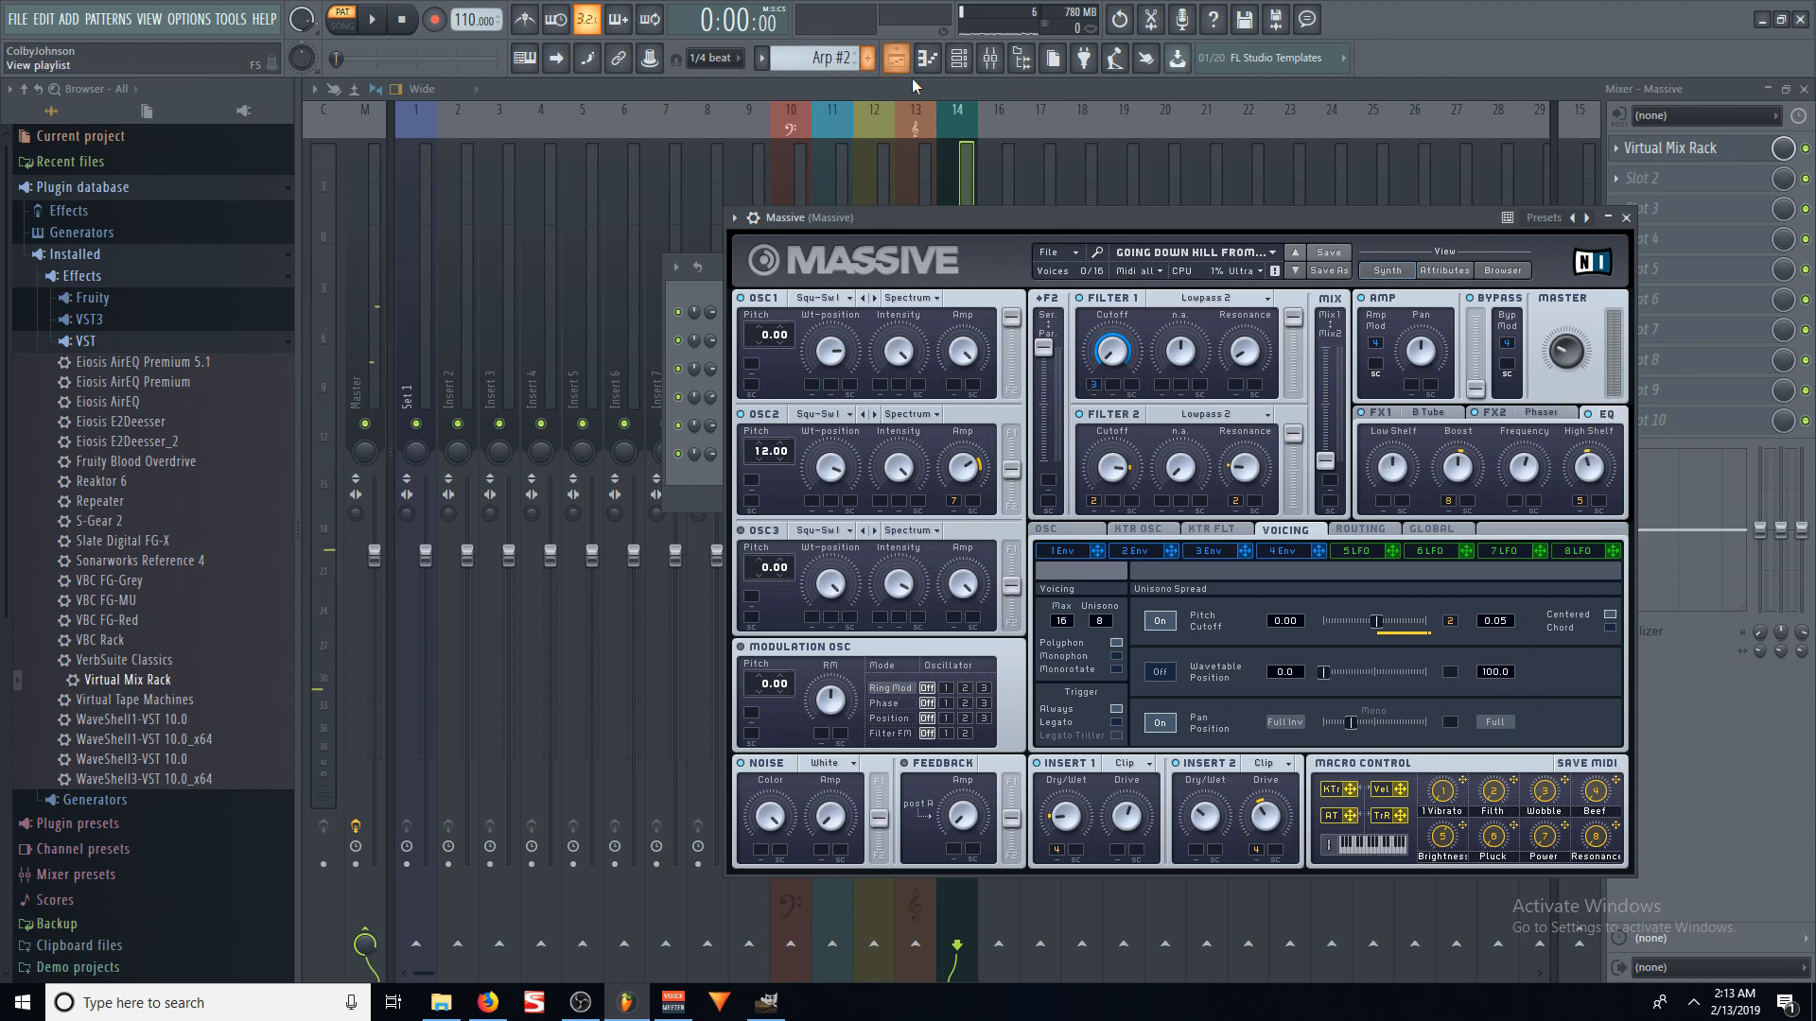
Step: Open the Massive channel's Arp #3 notes in the Piano roll and shift its window to uncover more of the synth
{"action": "left_click", "coordinate": [692, 301]}
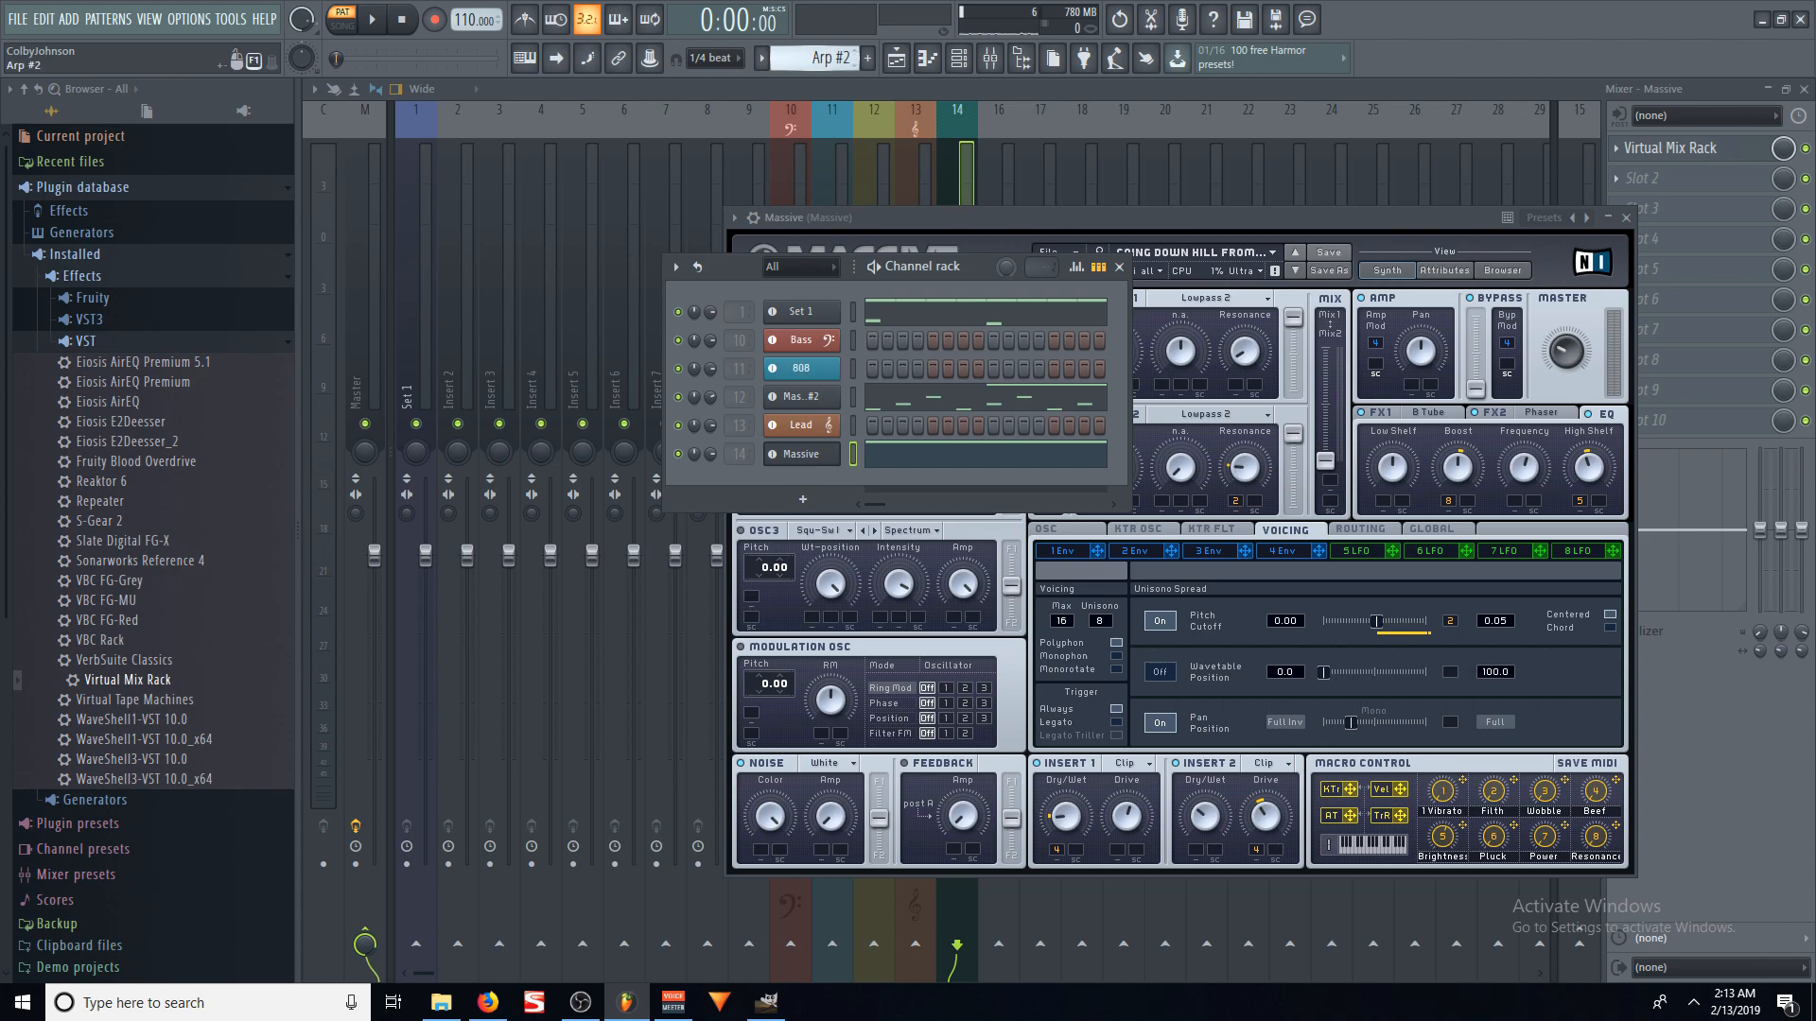
{"action": "left_click", "coordinate": [927, 455]}
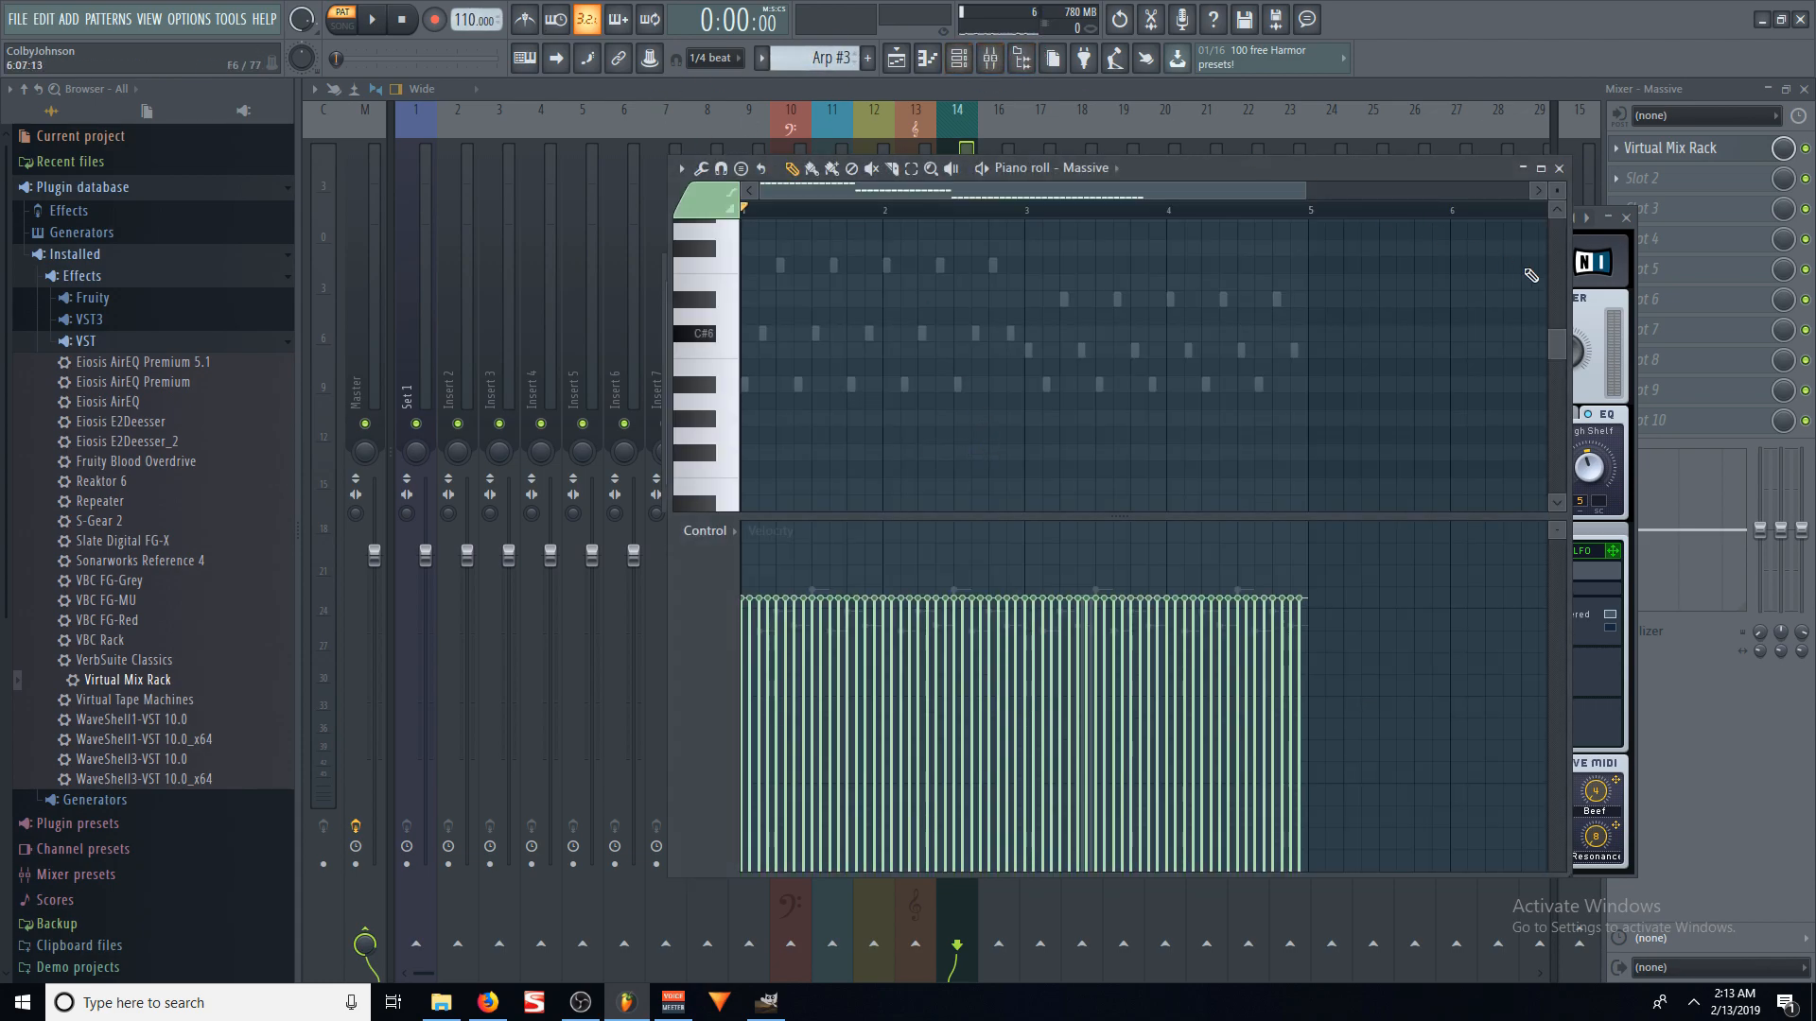
{"action": "left_click", "coordinate": [1597, 262]}
{"action": "left_click", "coordinate": [1159, 369]}
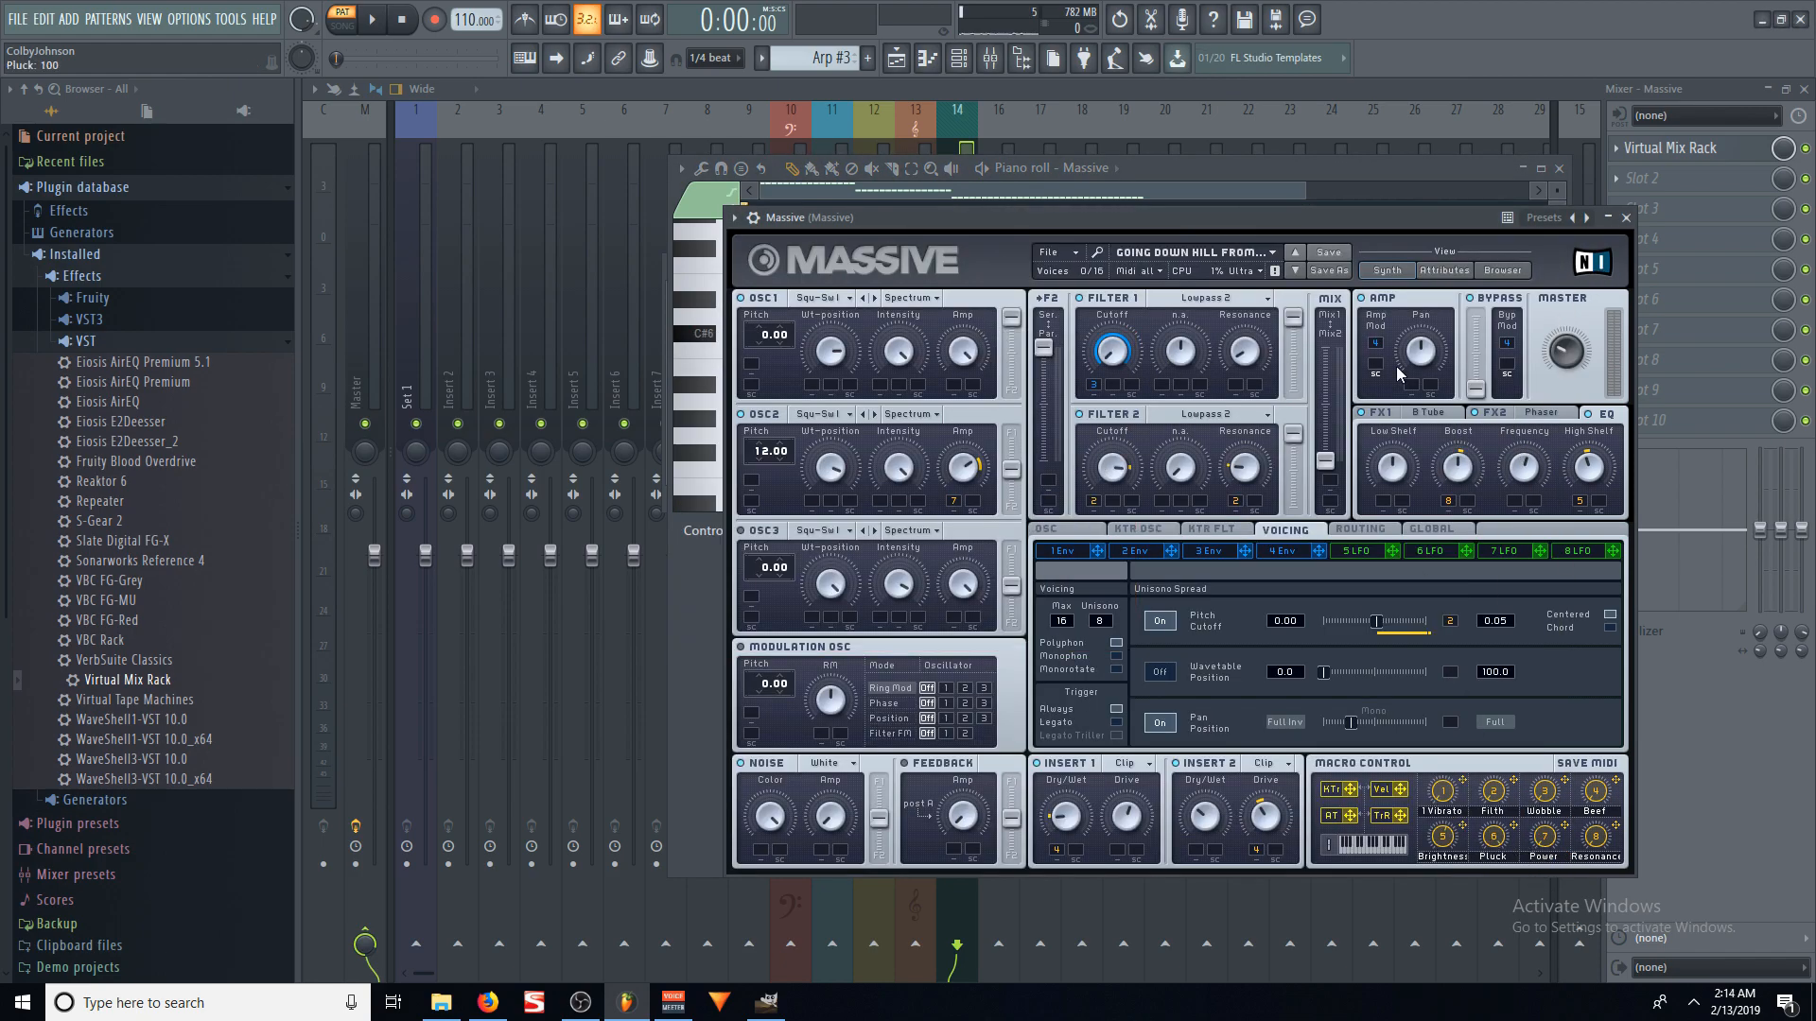
{"action": "left_click_drag", "start_coordinate": [1290, 174], "coordinate": [1150, 162]}
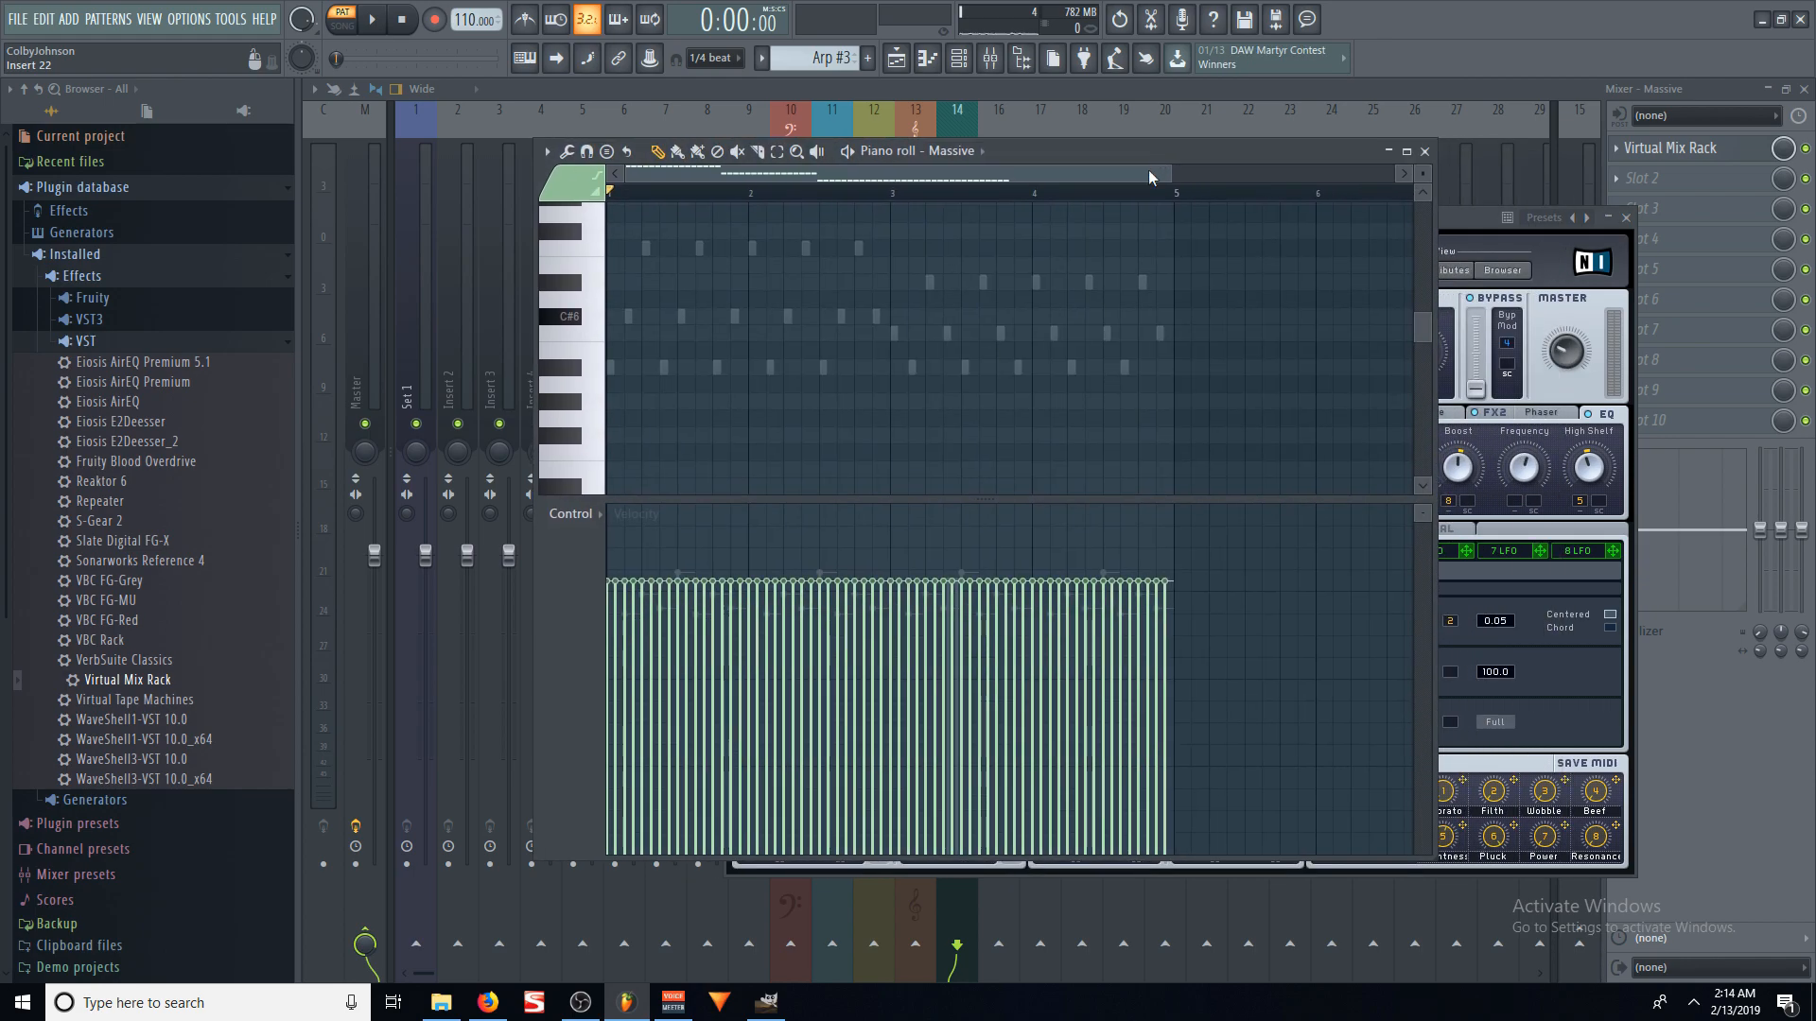
Step: Bring the Massive synth to the front and display its 4 Env envelope
{"action": "left_click", "coordinate": [1453, 269]}
{"action": "left_click", "coordinate": [1294, 550]}
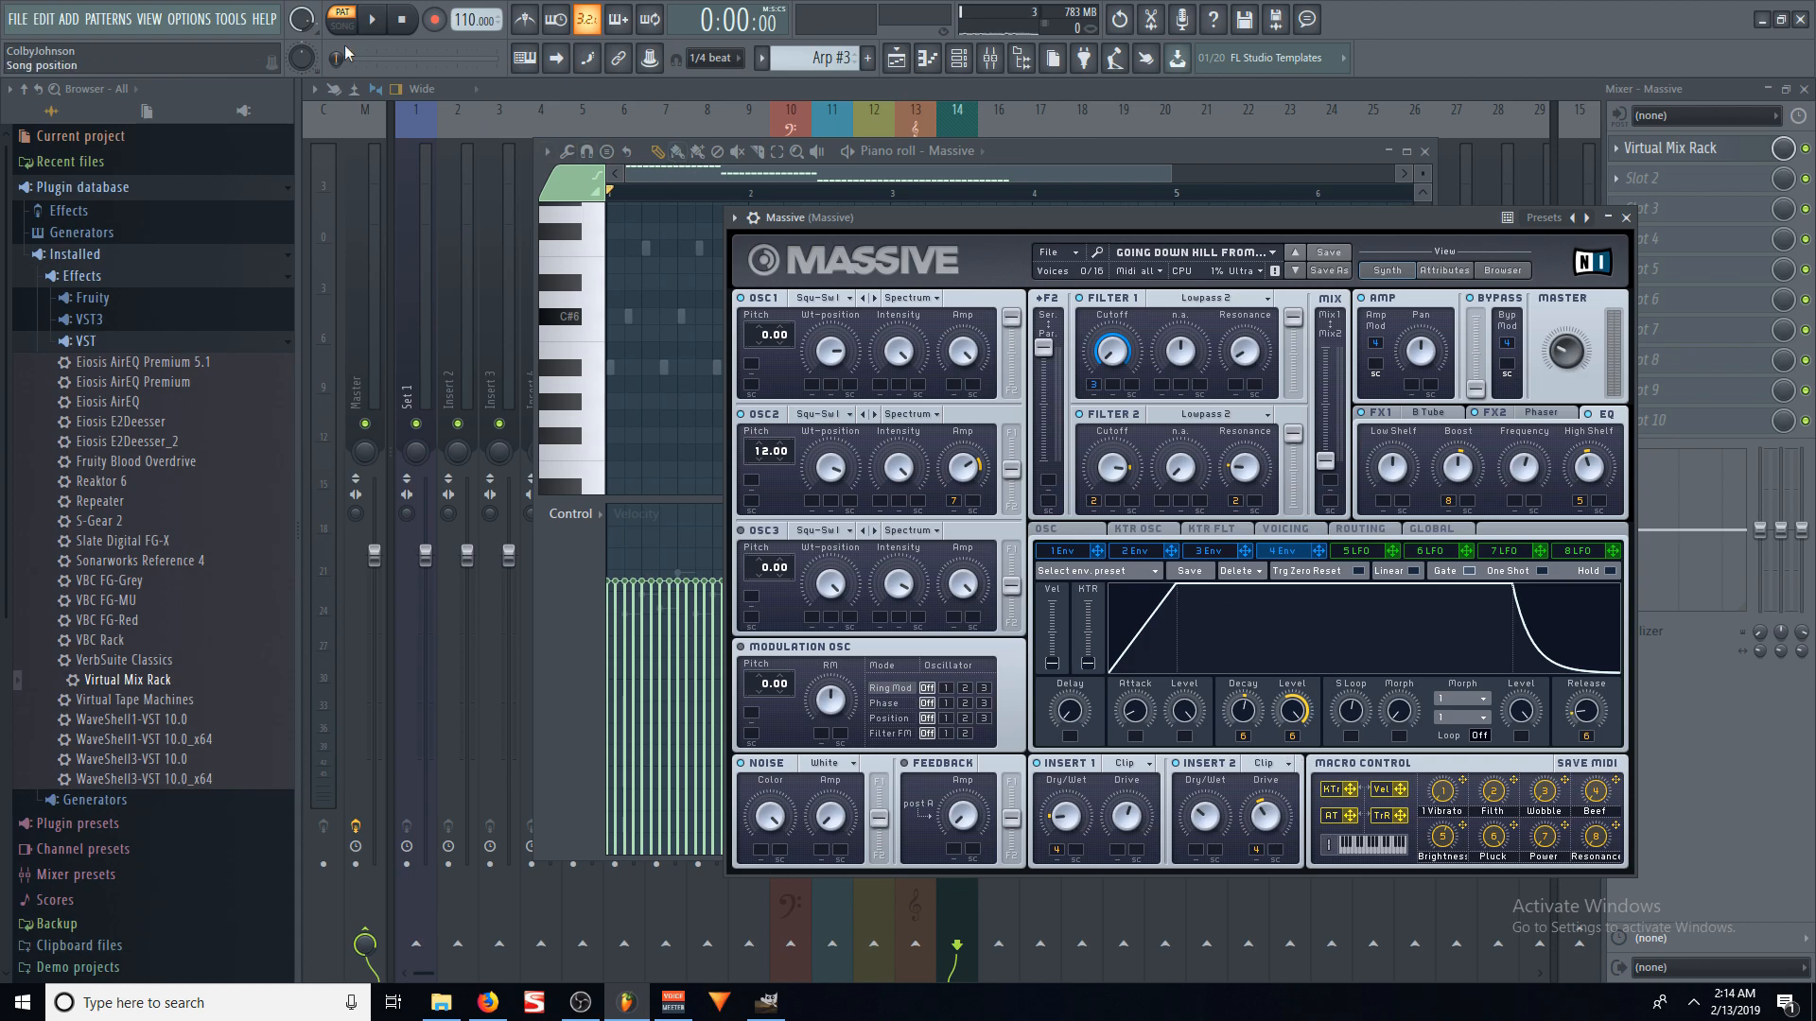
Step: Play the project briefly, stop the playback, and switch to the Arp #2 pattern
{"action": "left_click", "coordinate": [381, 26]}
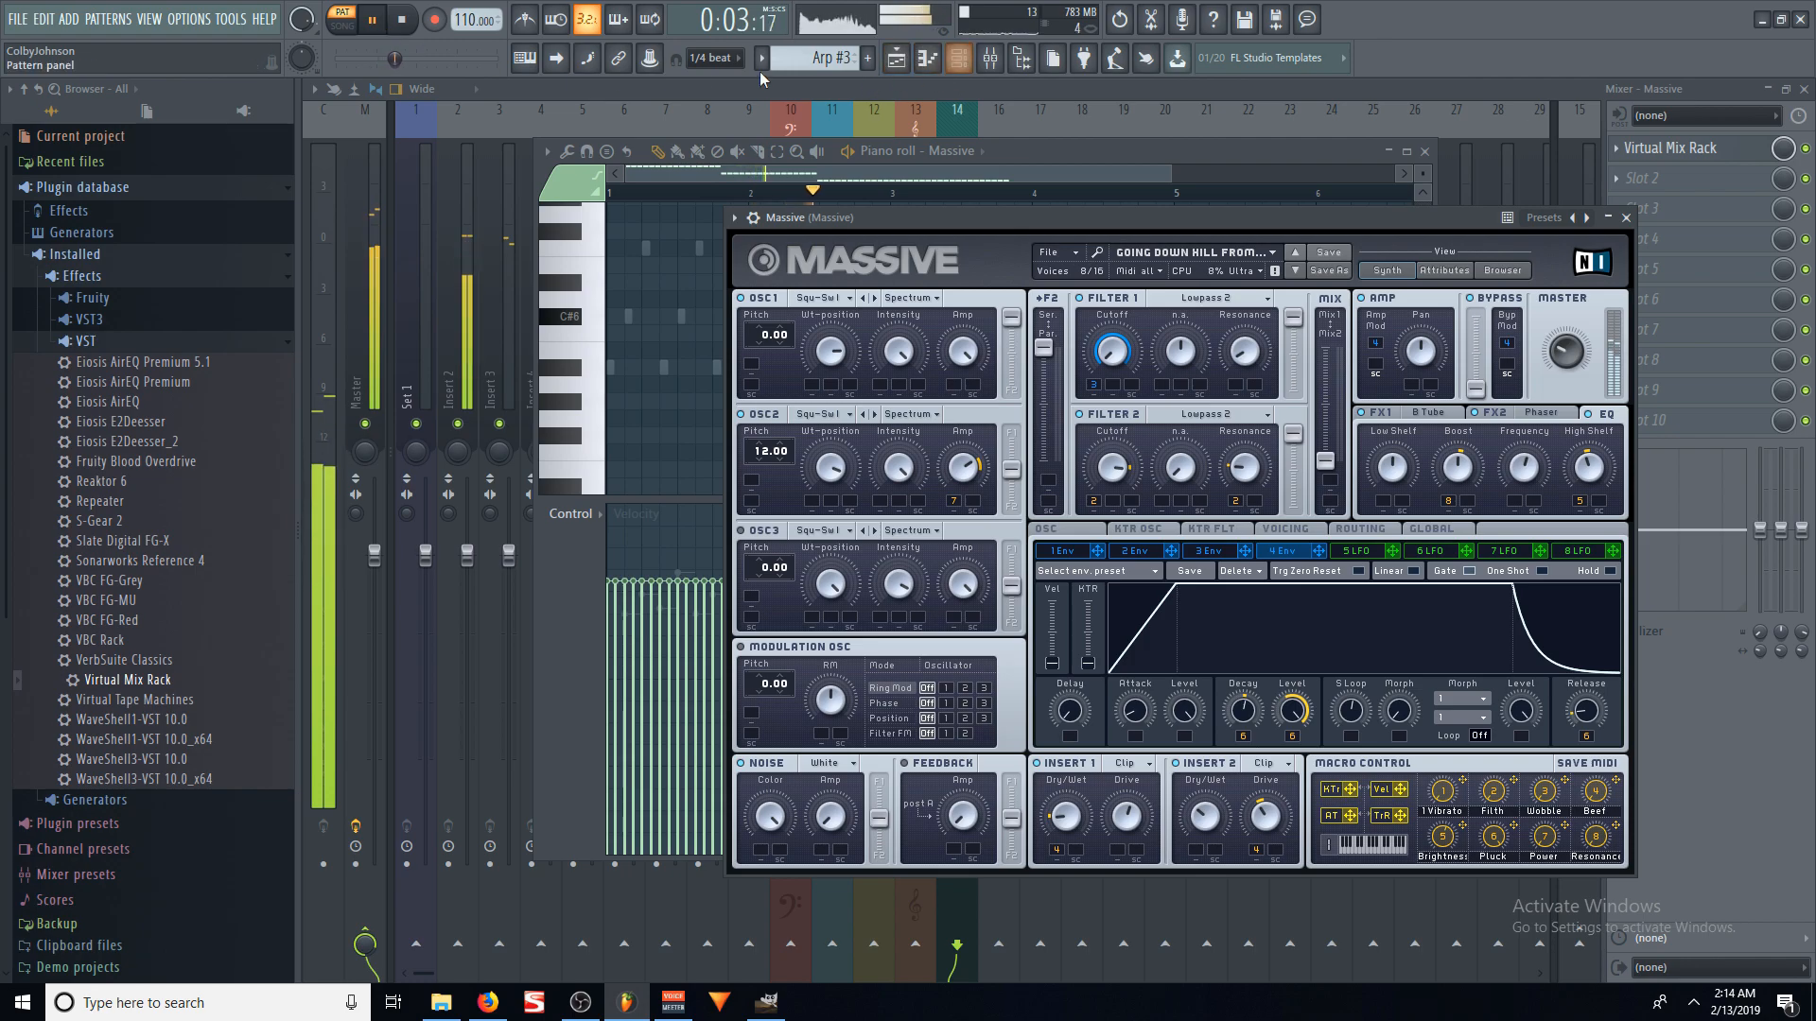
{"action": "left_click", "coordinate": [403, 20]}
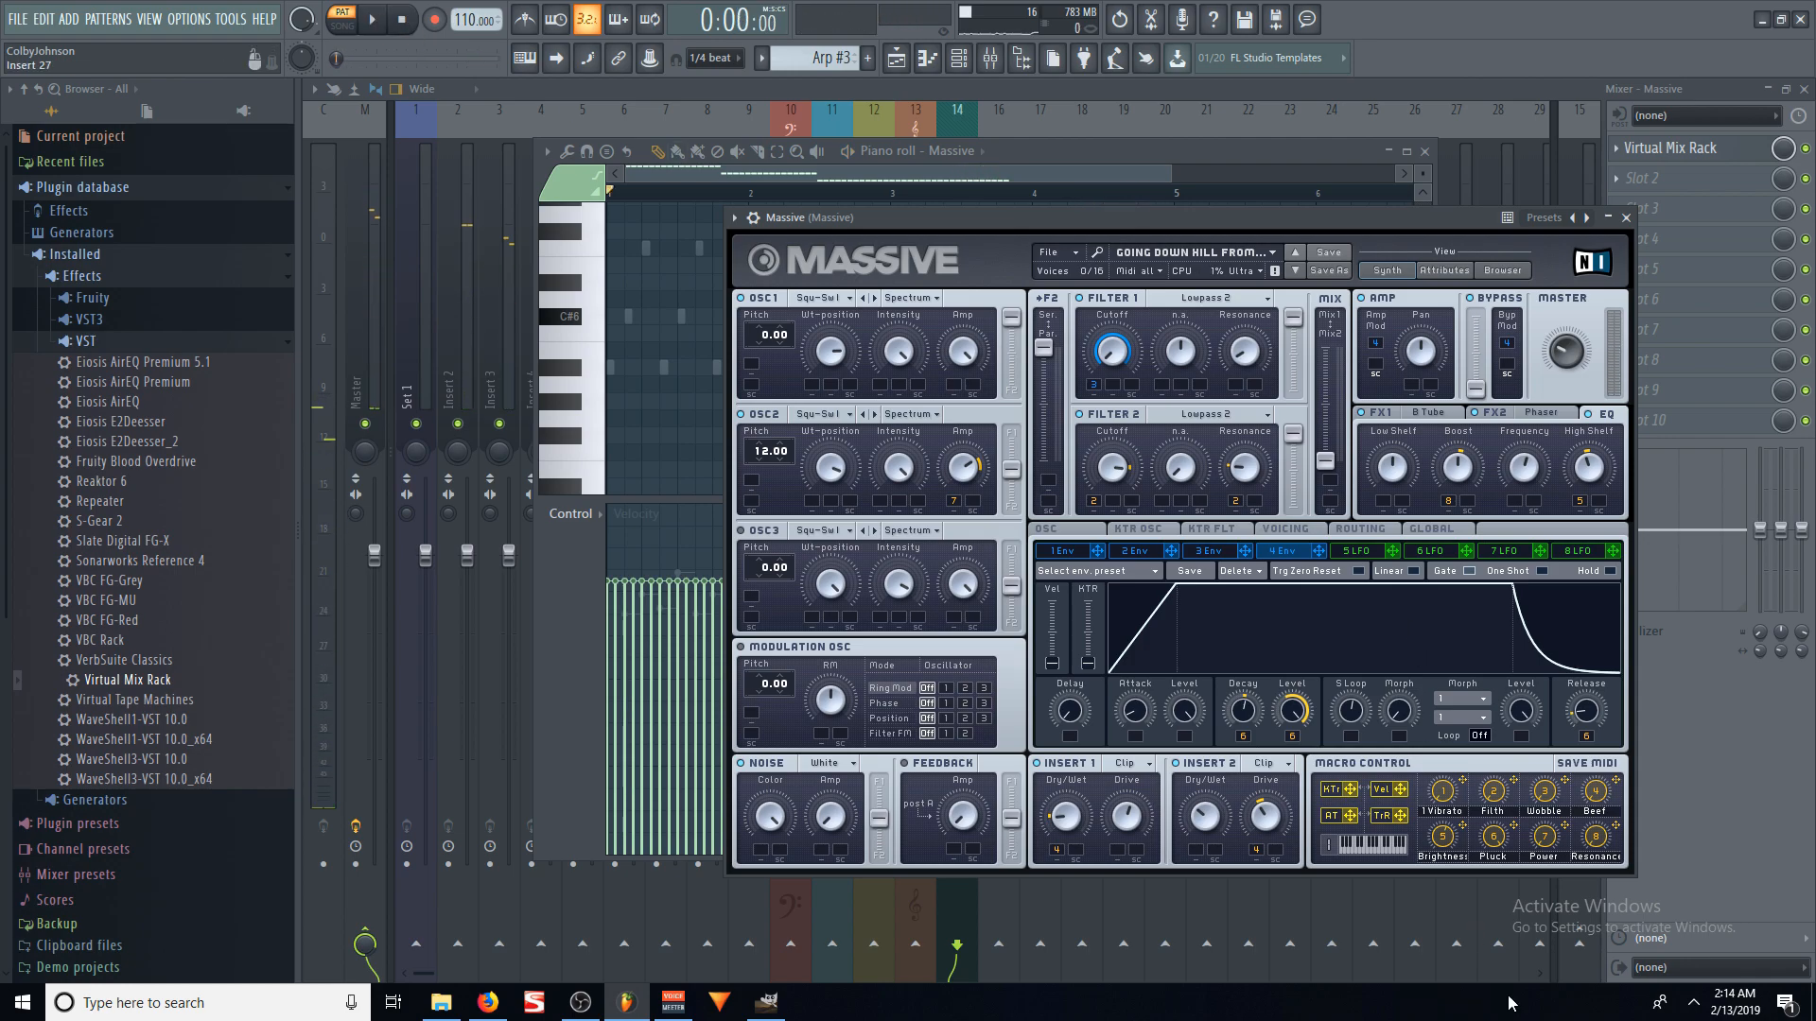
{"action": "scroll", "coordinate": [819, 58], "scroll_direction": "up", "scroll_amount": 1}
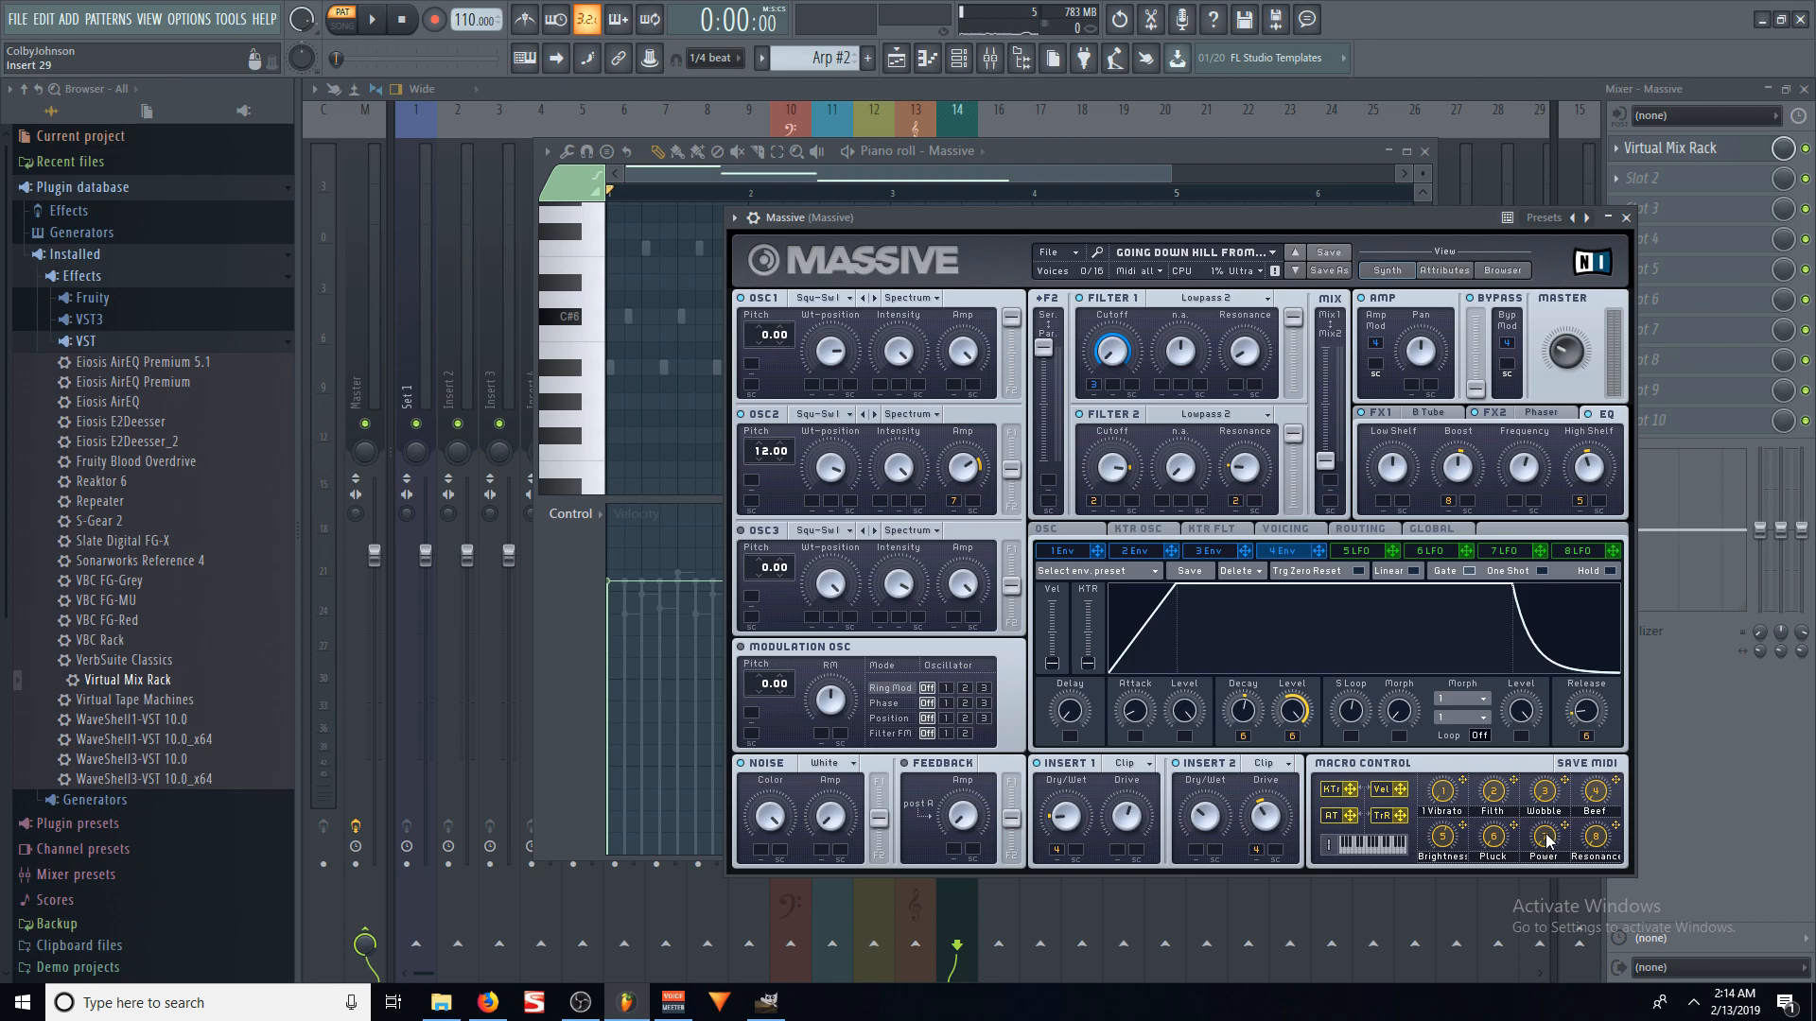
Step: Turn down Massive's Power macro, and open the Massive #2 synth from the Channel rack to review its VHS Bells patch
{"action": "left_click_drag", "start_coordinate": [1547, 834], "coordinate": [1527, 1019]}
{"action": "left_click", "coordinate": [958, 57]}
{"action": "left_click", "coordinate": [798, 396]}
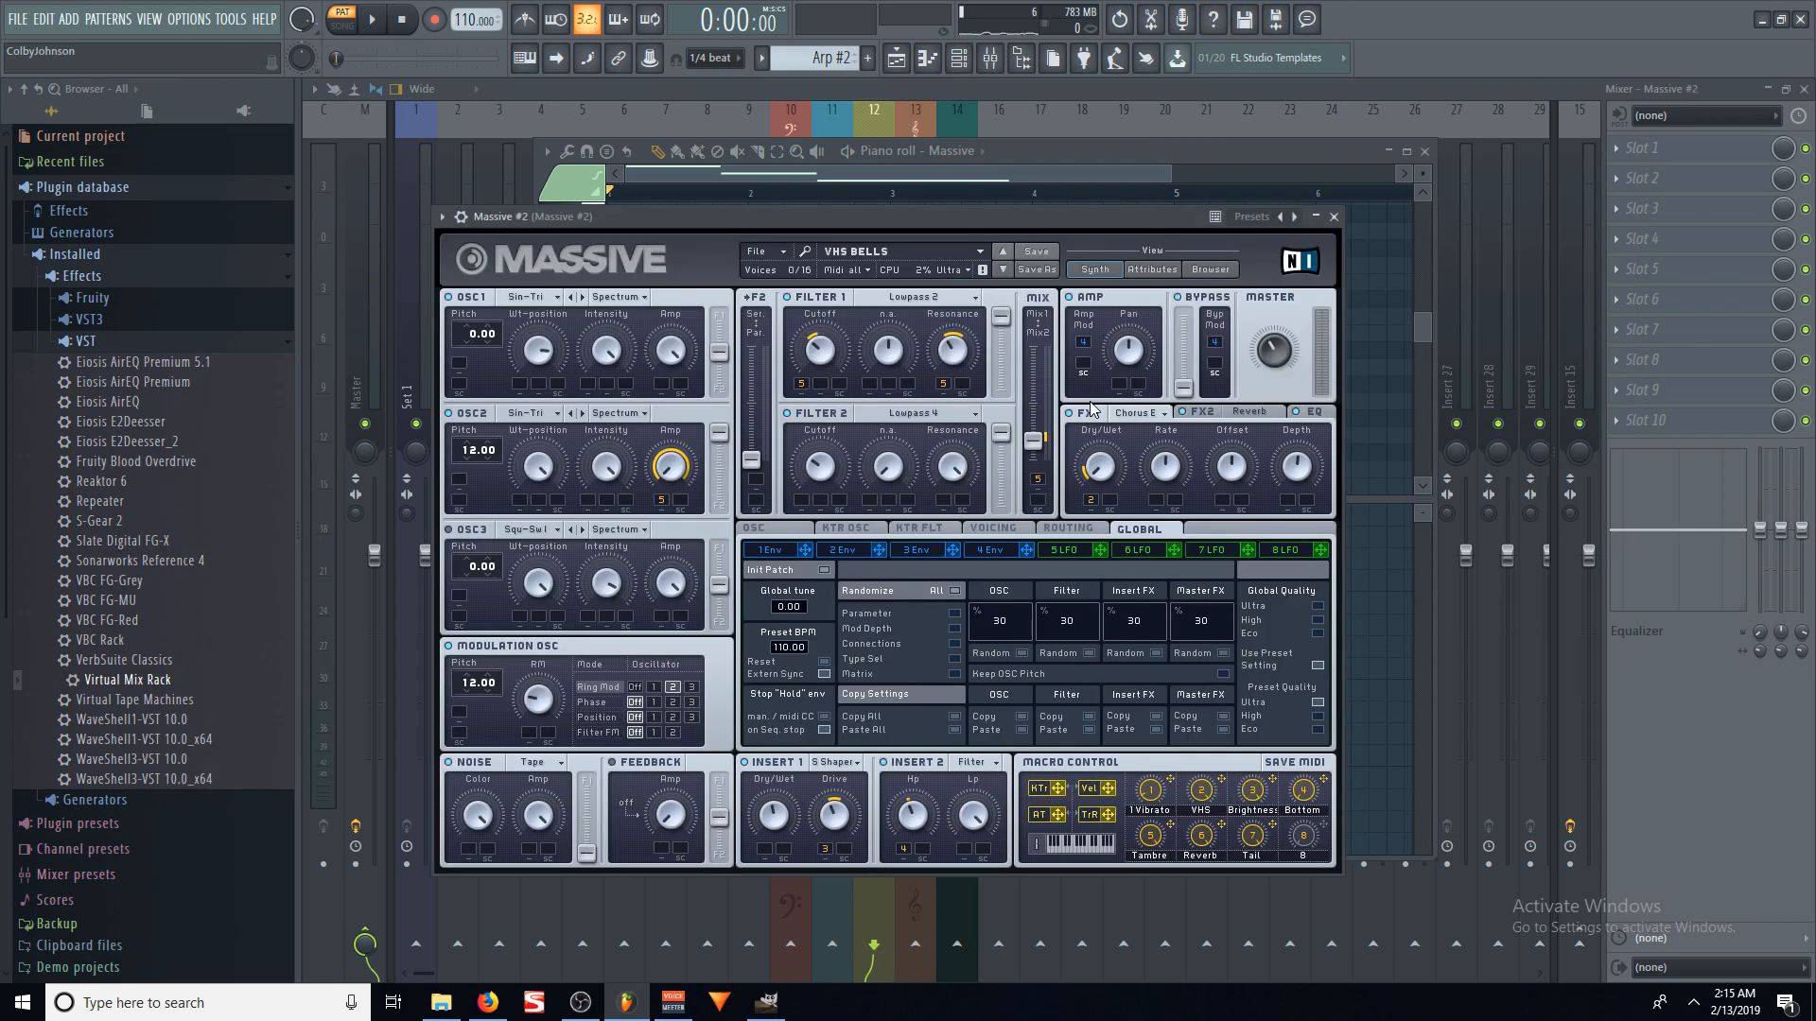
{"action": "left_click", "coordinate": [1337, 220]}
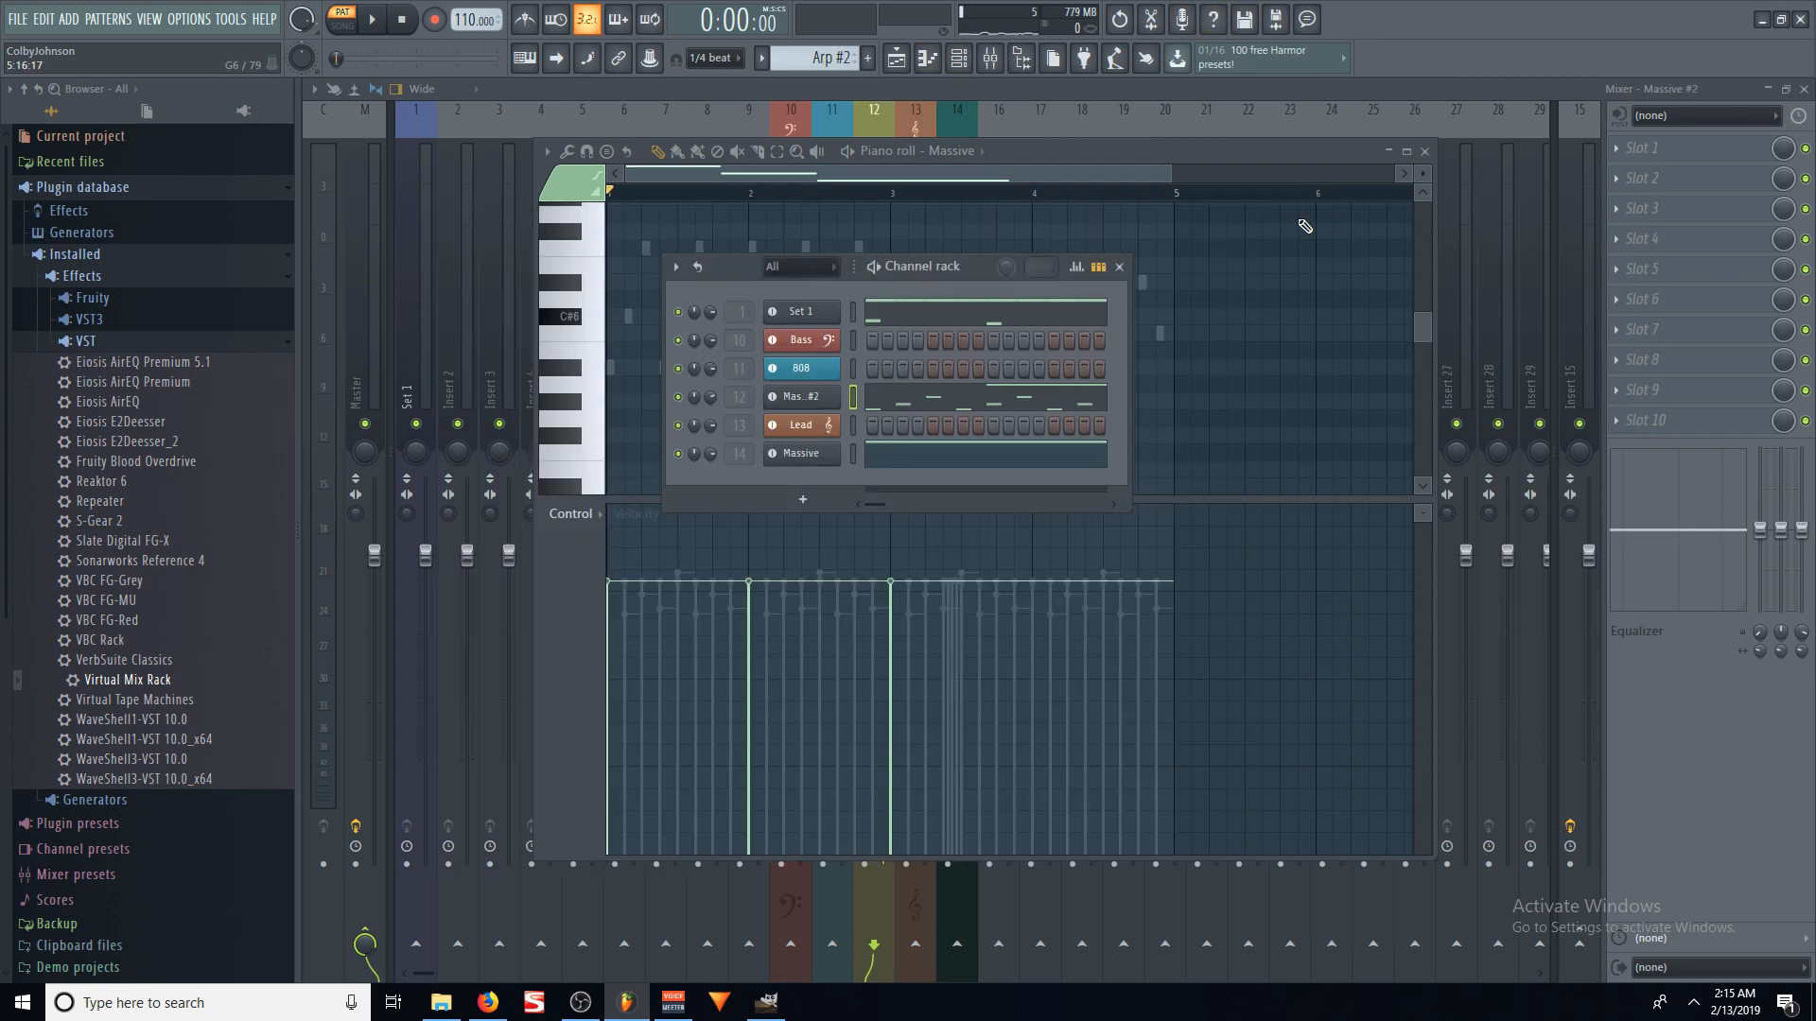
Step: Look at the Set 1 notes in the Piano roll and the Fruity Reeverb 2 settings on mixer Insert 15
{"action": "left_click", "coordinate": [915, 325]}
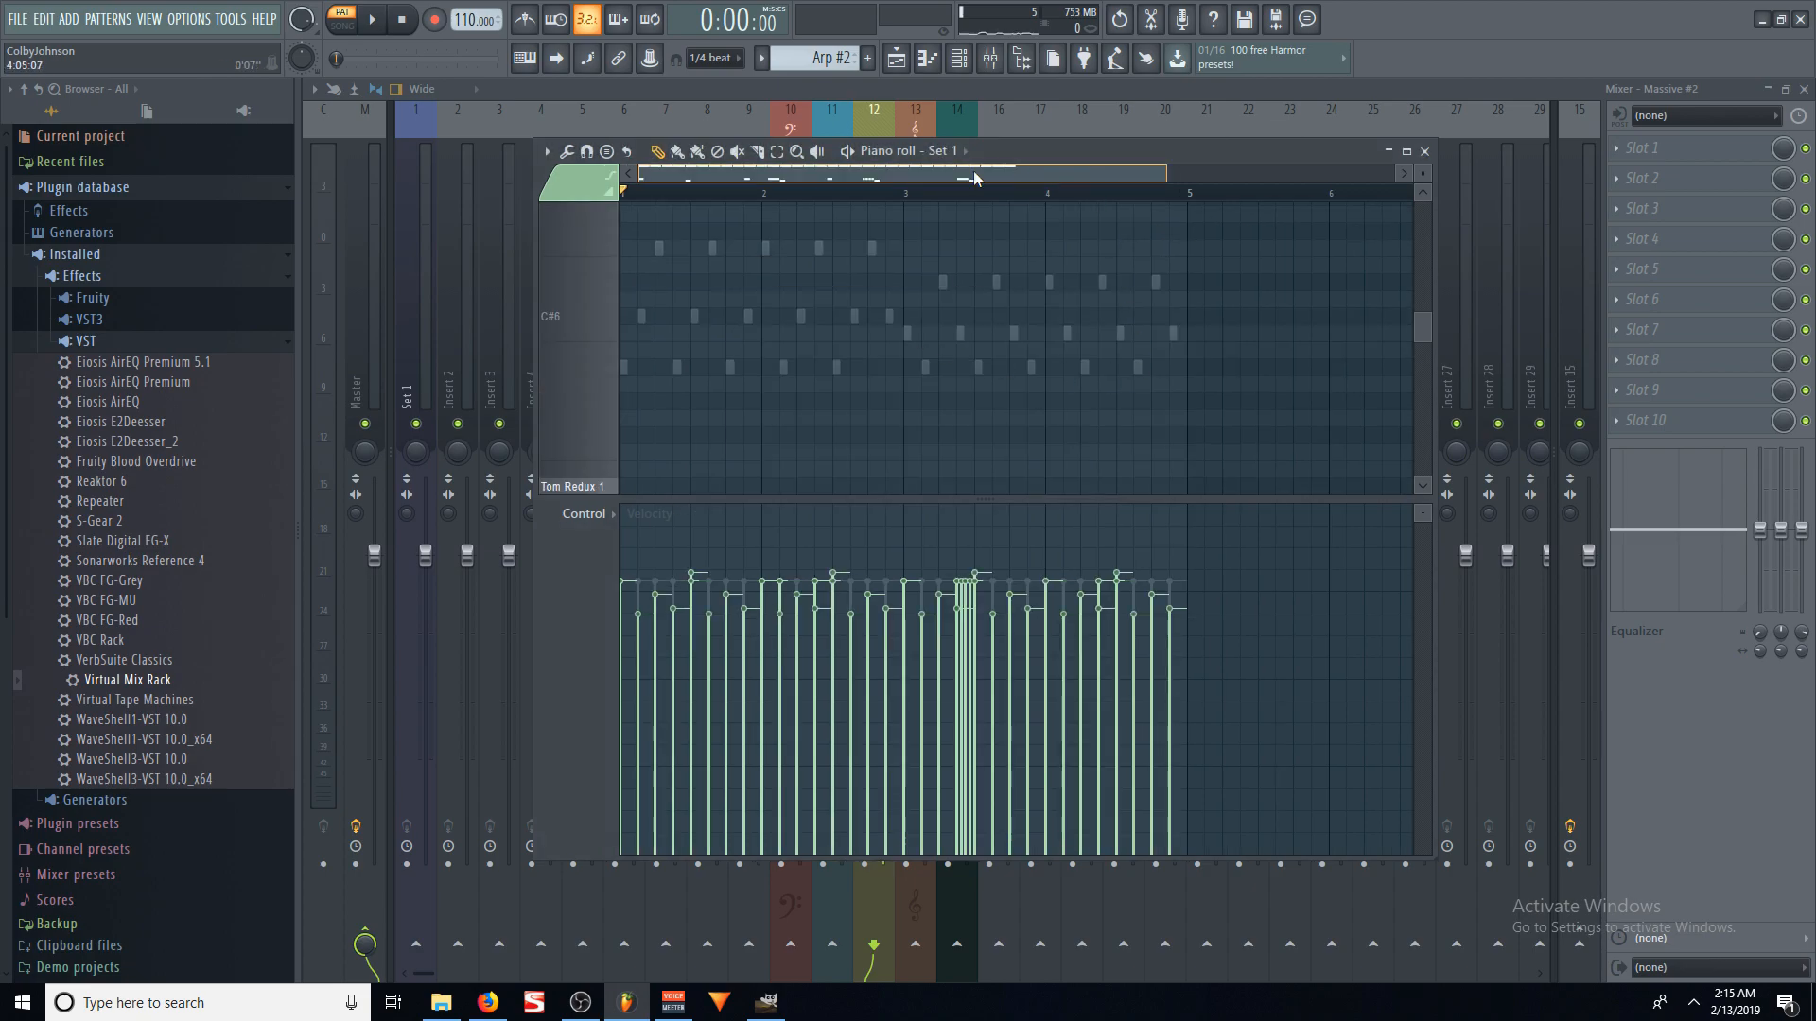
{"action": "left_click", "coordinate": [511, 110]}
{"action": "left_click", "coordinate": [463, 206]}
{"action": "left_click", "coordinate": [1575, 283]}
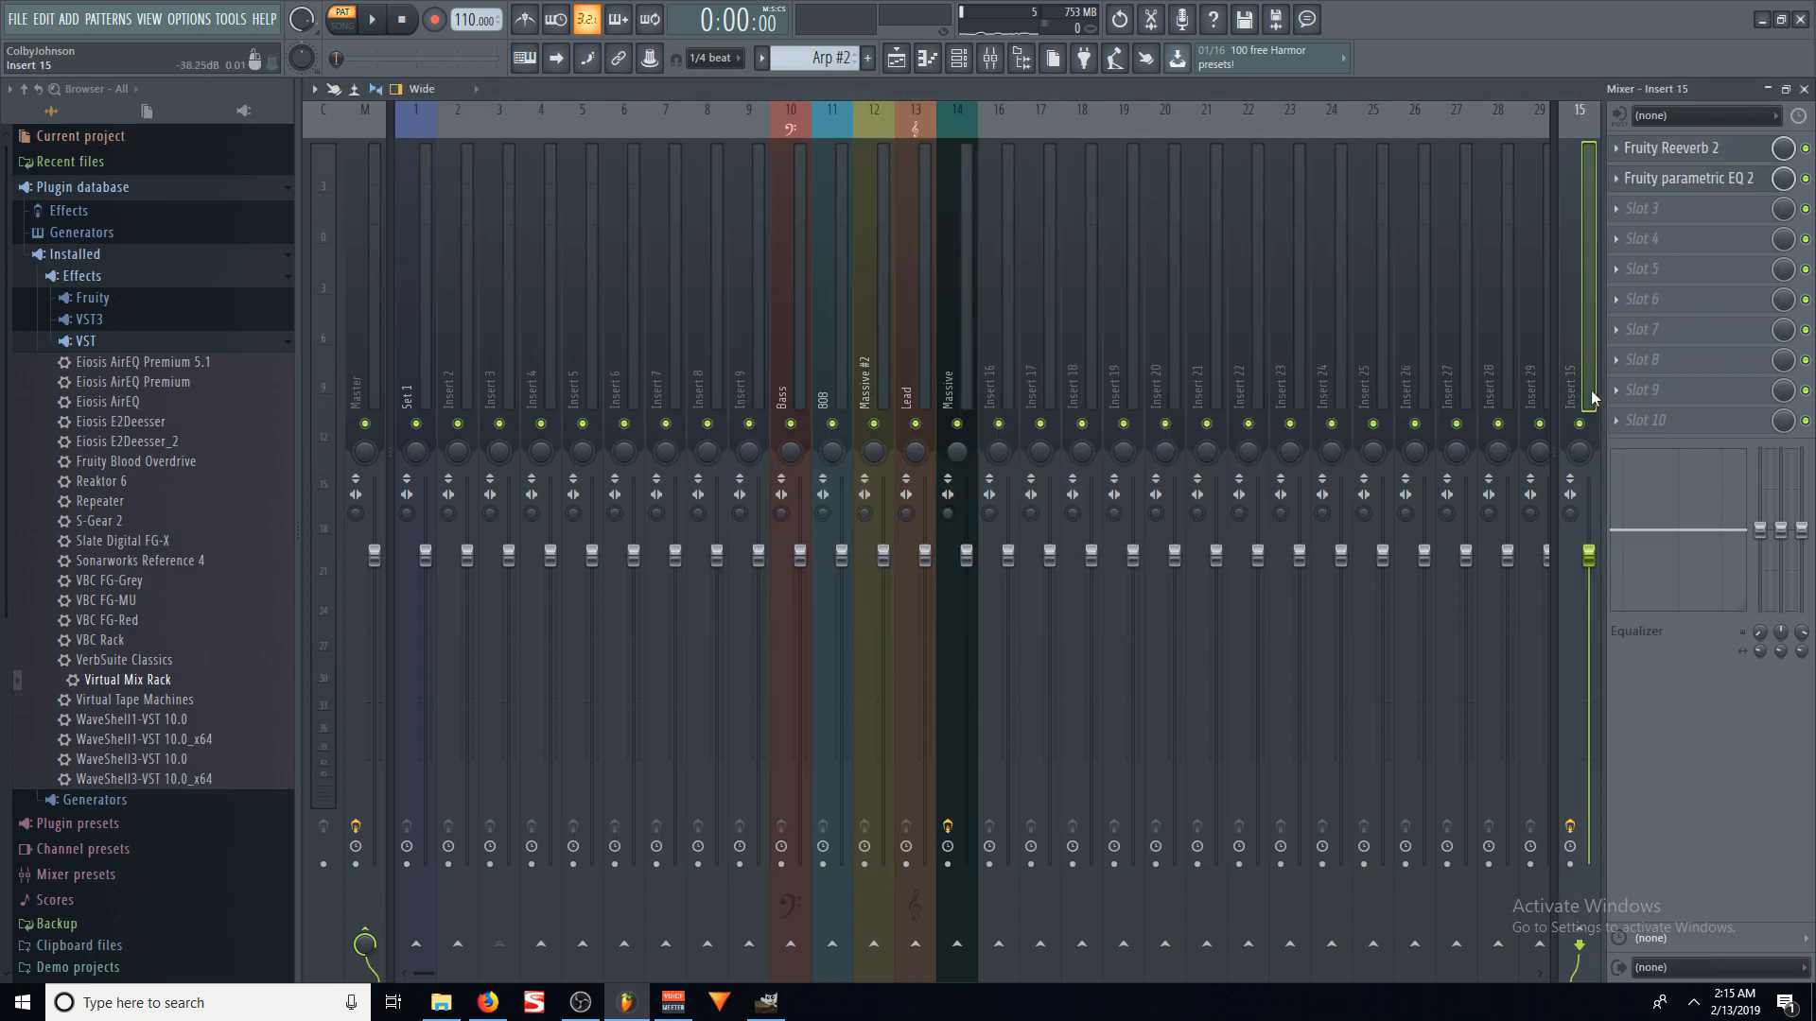
{"action": "left_click", "coordinate": [1727, 151]}
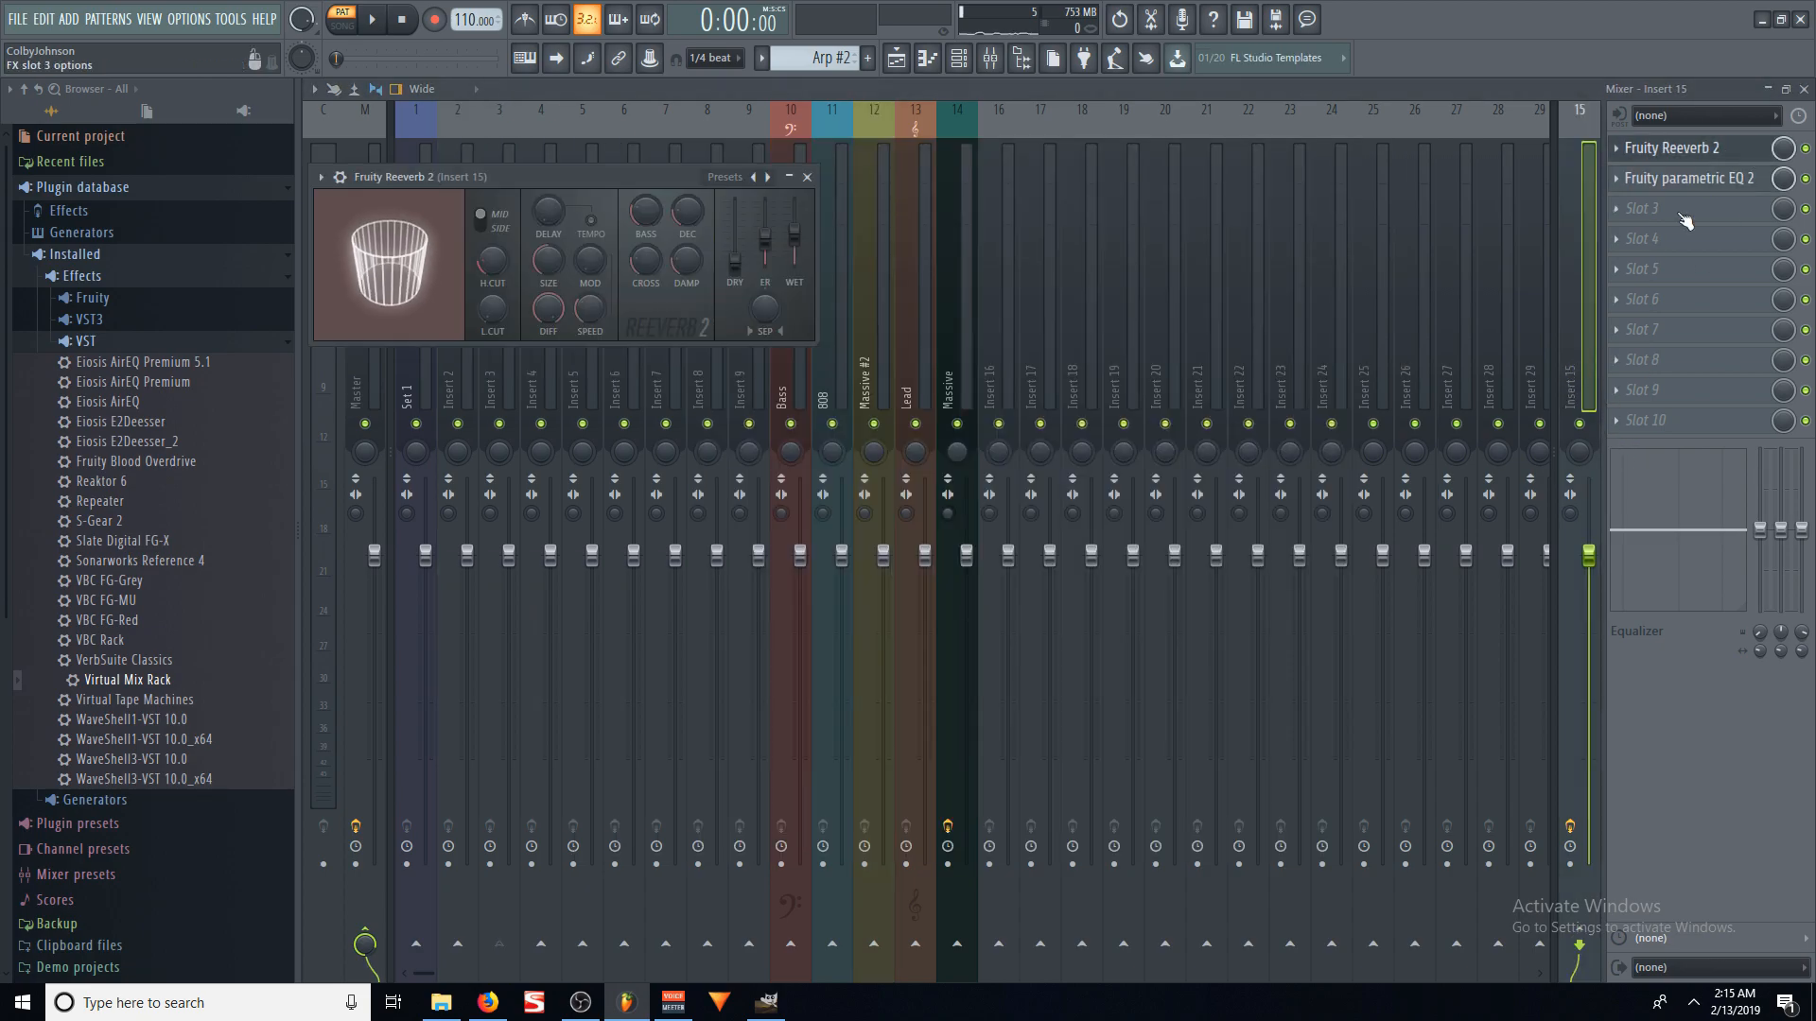
{"action": "left_click", "coordinate": [808, 172]}
Step: Check the channel list in the Channel rack, hide it, and start playback of the Arp #2 pattern with the Mixer in view
{"action": "left_click", "coordinate": [974, 59]}
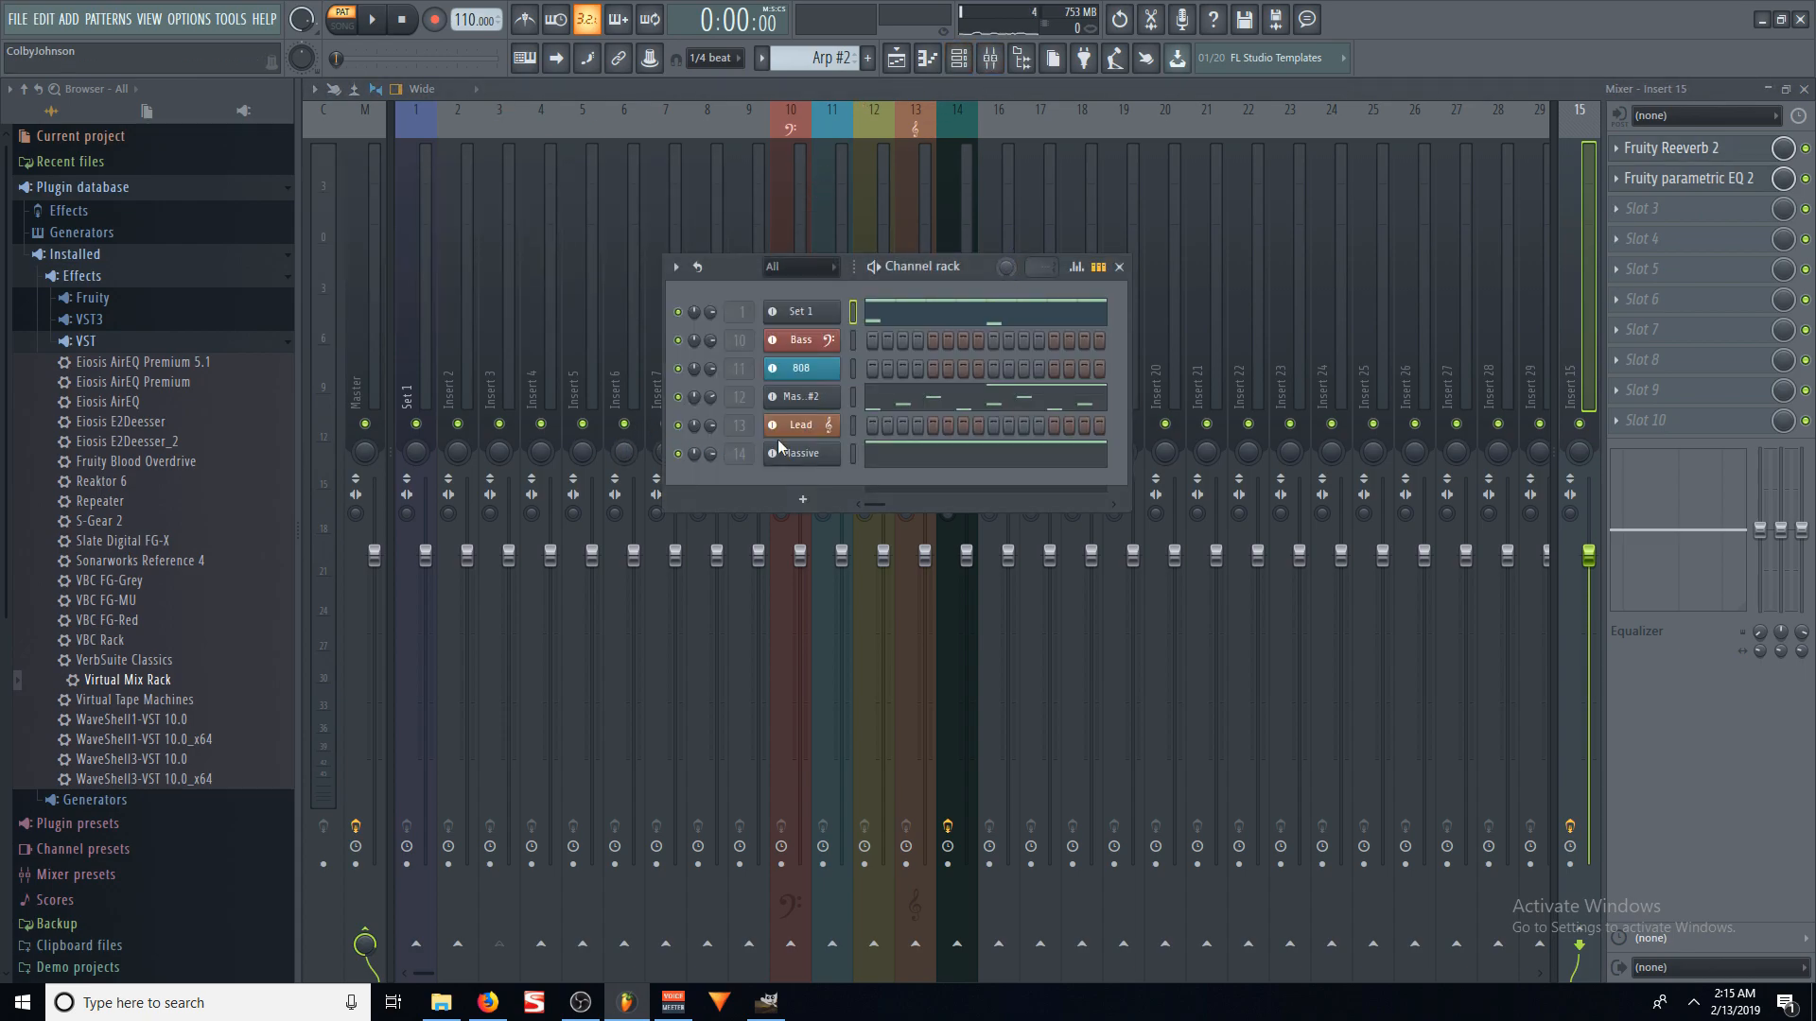
{"action": "left_click", "coordinate": [958, 62]}
{"action": "key", "text": "space"}
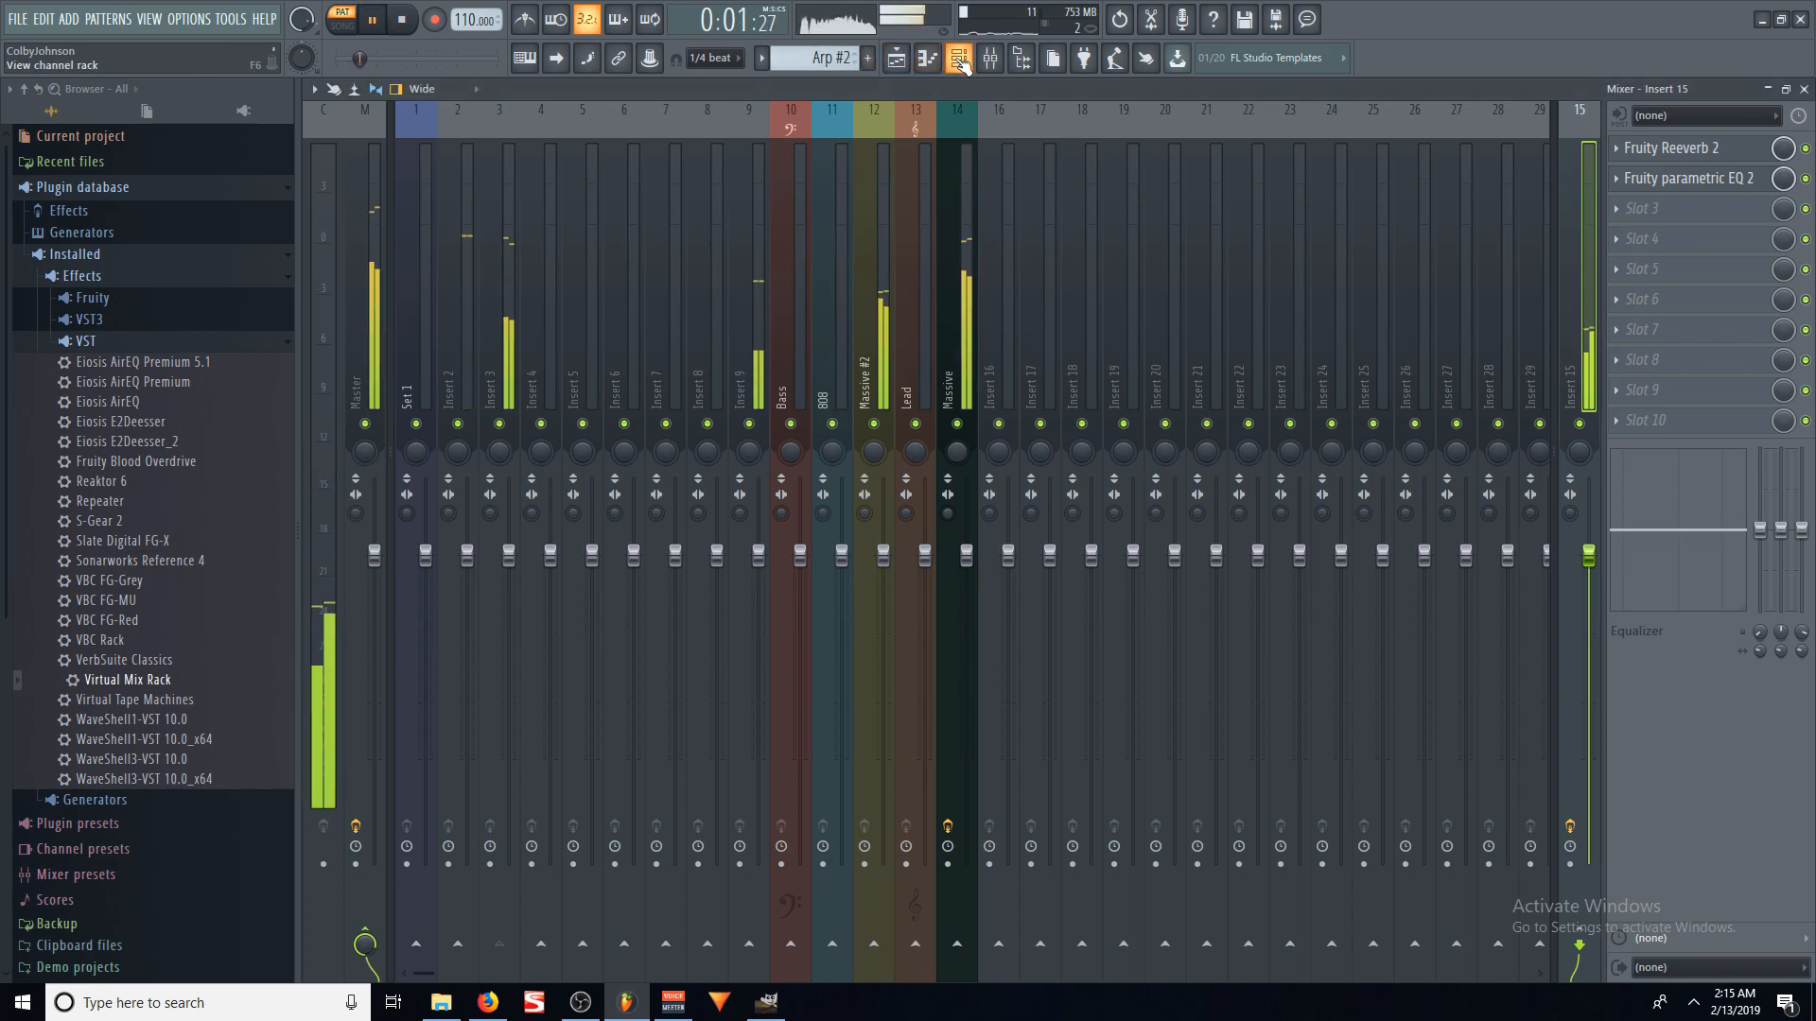